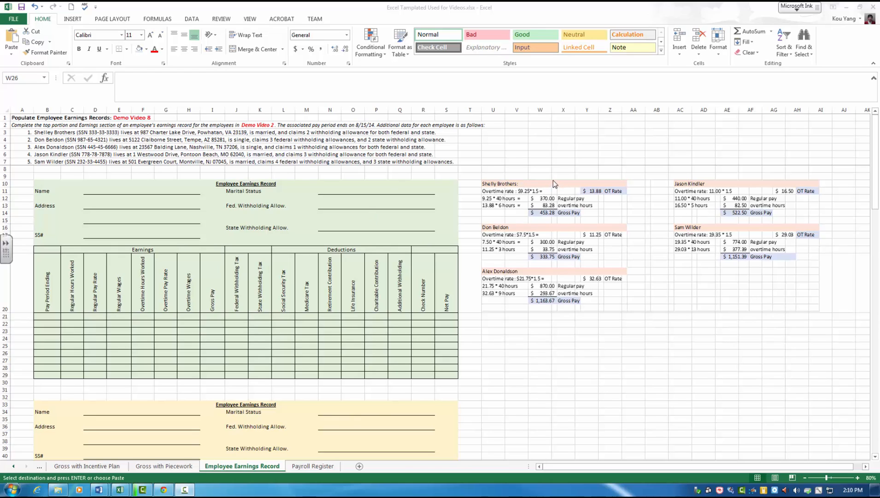
click(569, 200)
click(570, 200)
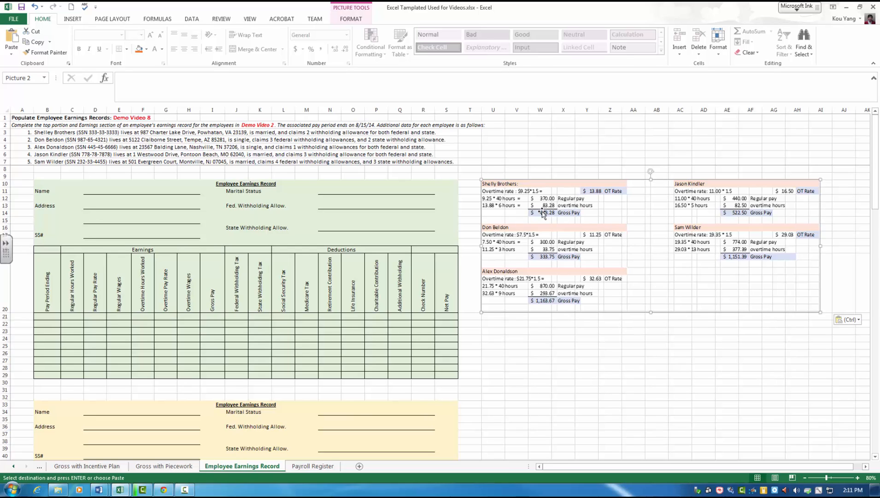
click(594, 351)
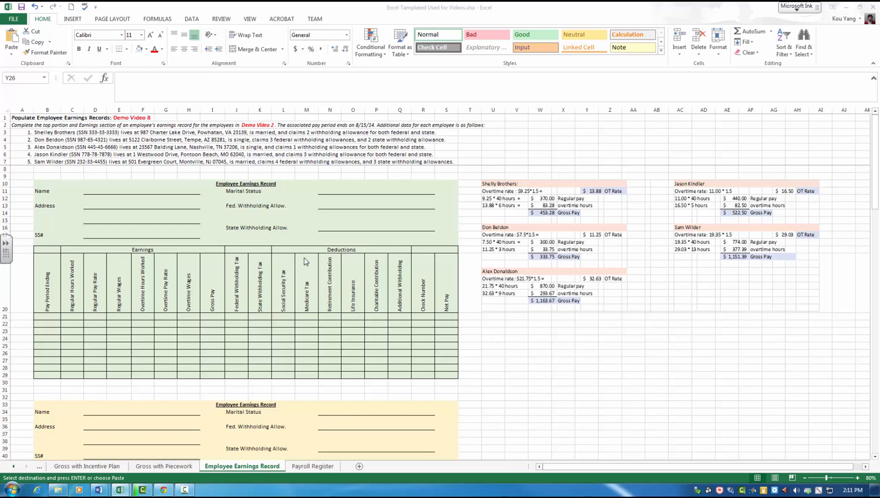
key(ctrl+v)
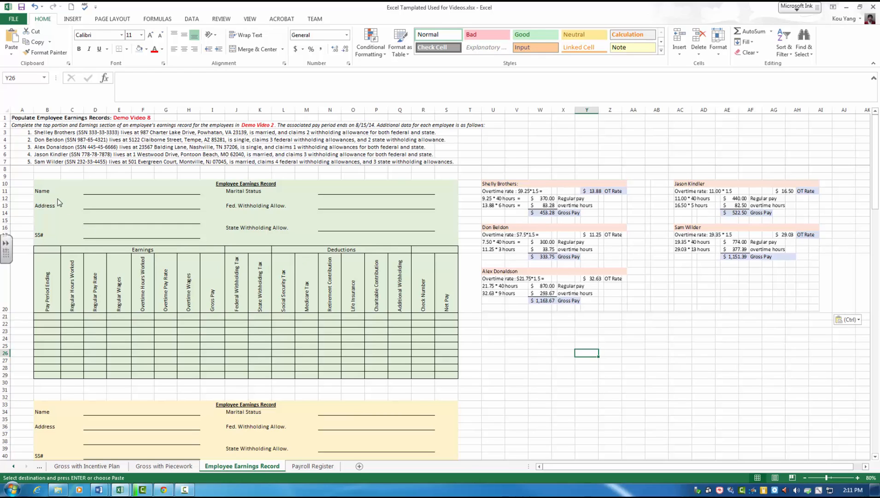
Step: Enter the first listed employee's full name in the Name field of the green earnings record
click(46, 191)
click(90, 191)
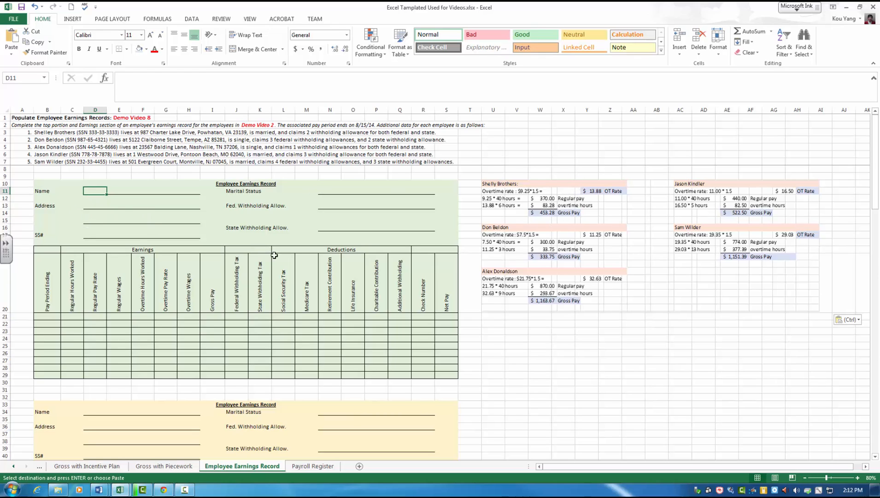
text(Shelly)
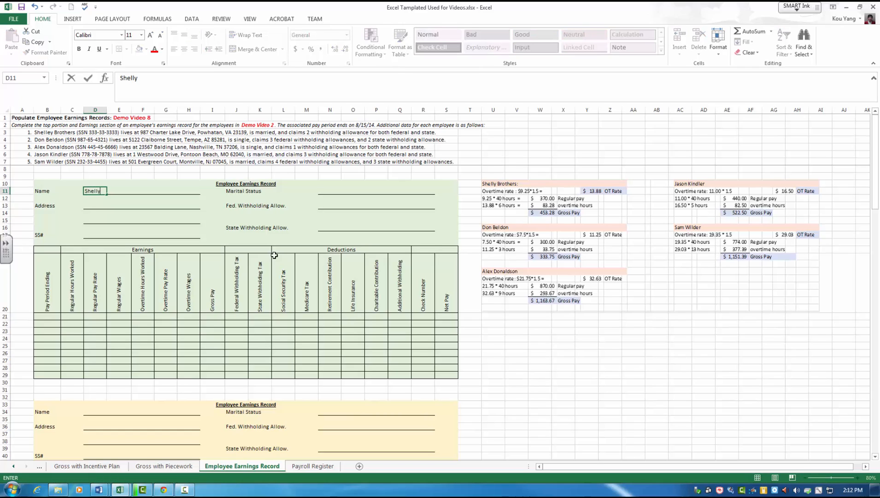
text( Brothers)
key(Tab)
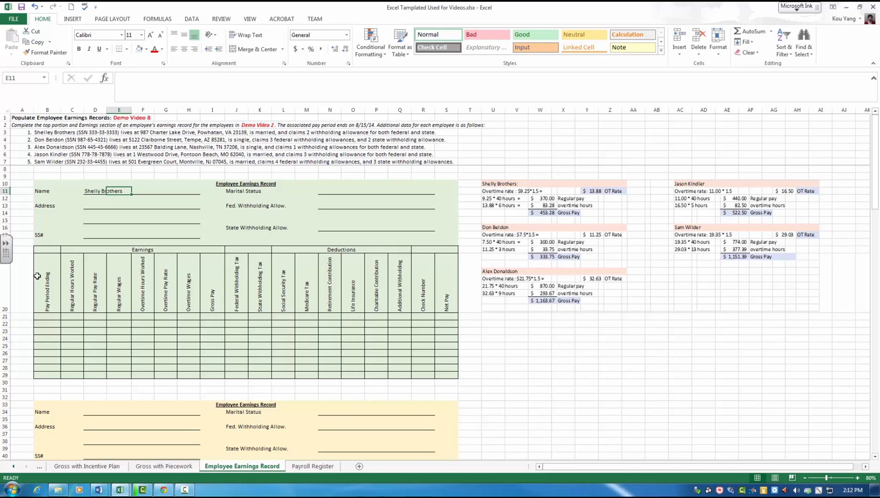
Step: Fill in the employee's street address in D13 and the city, state and ZIP code on the address line below
click(85, 208)
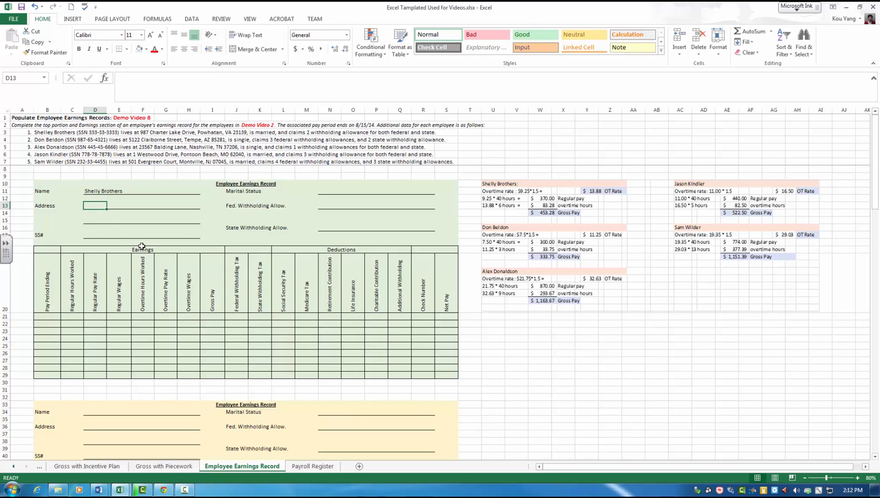
text(987)
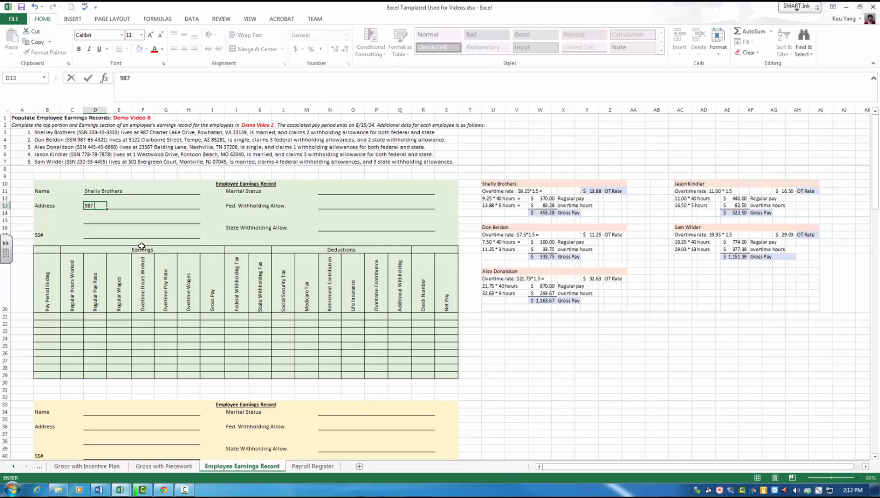
text( Charer Lake Drive)
key(Return)
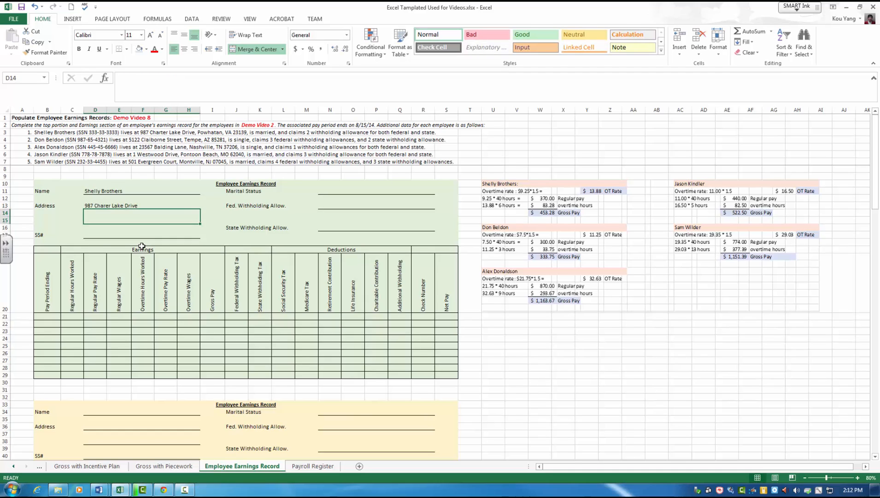
text(Pow)
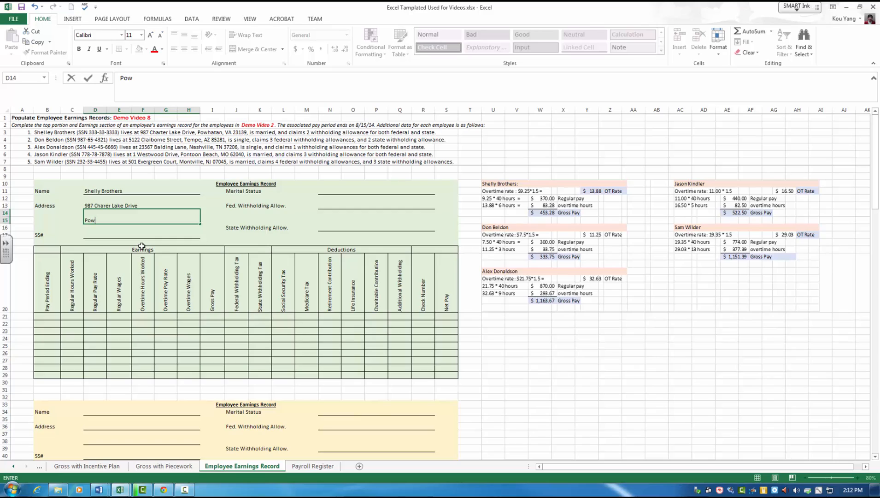
text(hant)
text(tan)
text(, VA 23139)
key(Return)
key(Return)
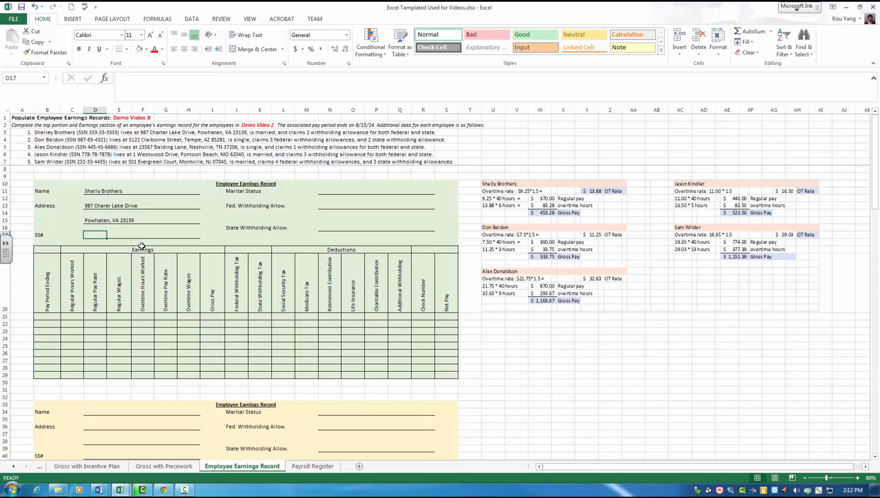
Step: Enter the employee's social security number in the SS# field of the green earnings record
text(333-33)
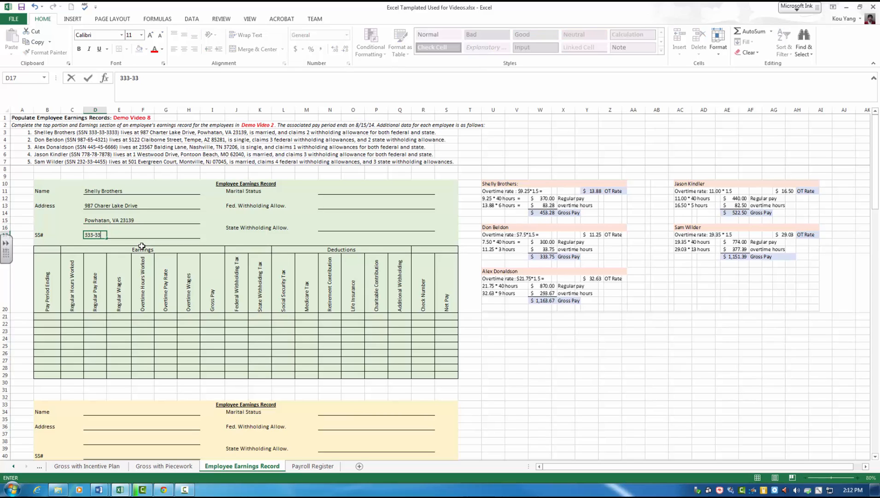
text(-3333)
Step: Enter Married as the employee's marital status in N11
click(335, 189)
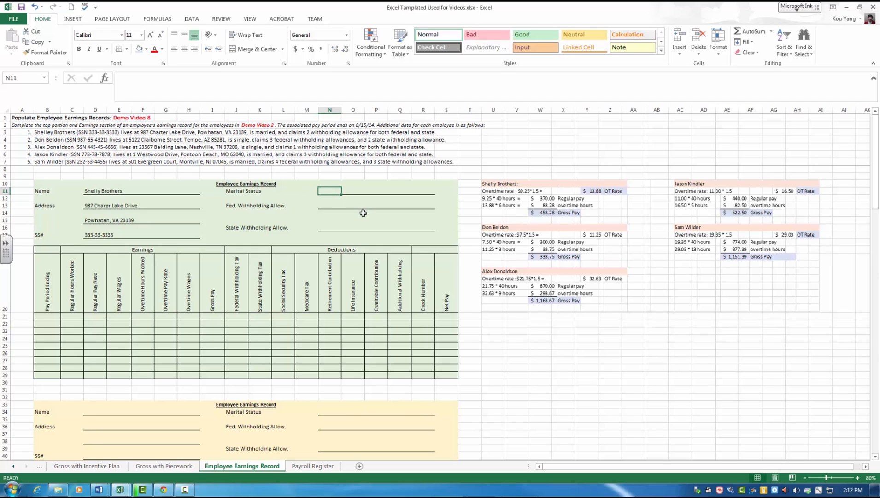
text(Marrie)
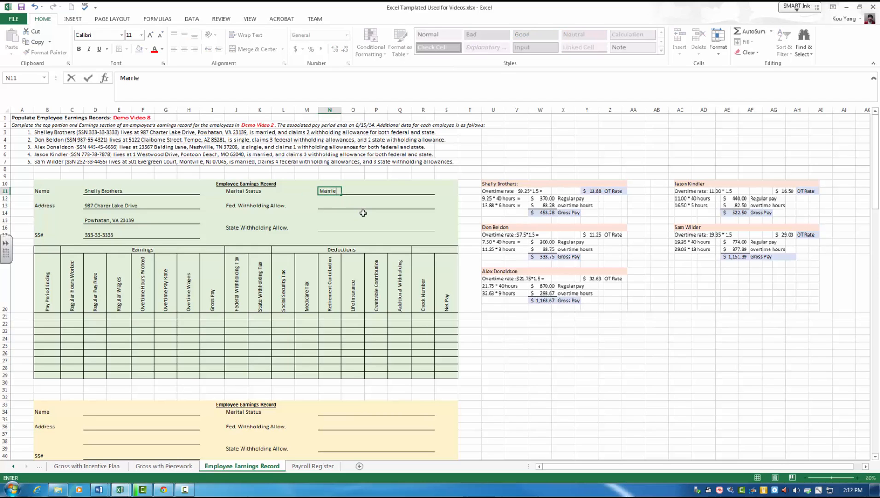
text(d)
key(Return)
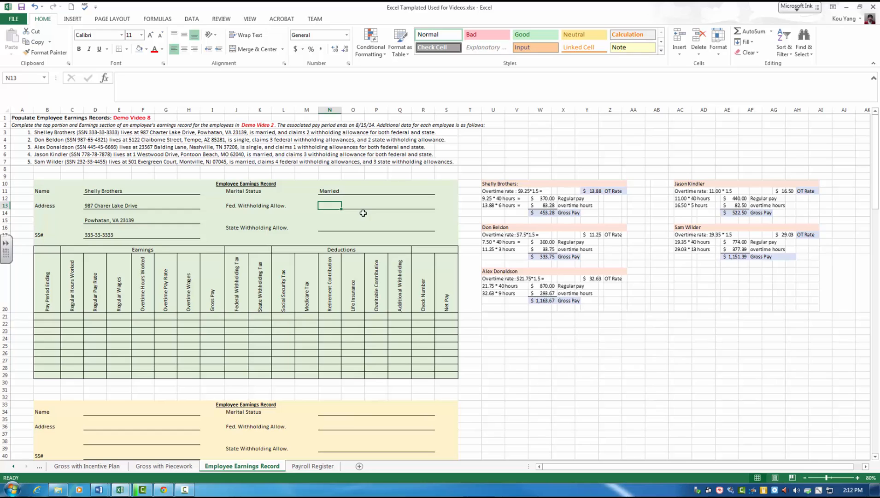
Step: Set both the federal and the state withholding allowance of the green earnings record to 2
text(2)
key(Return)
key(Down)
key(Down)
key(Down)
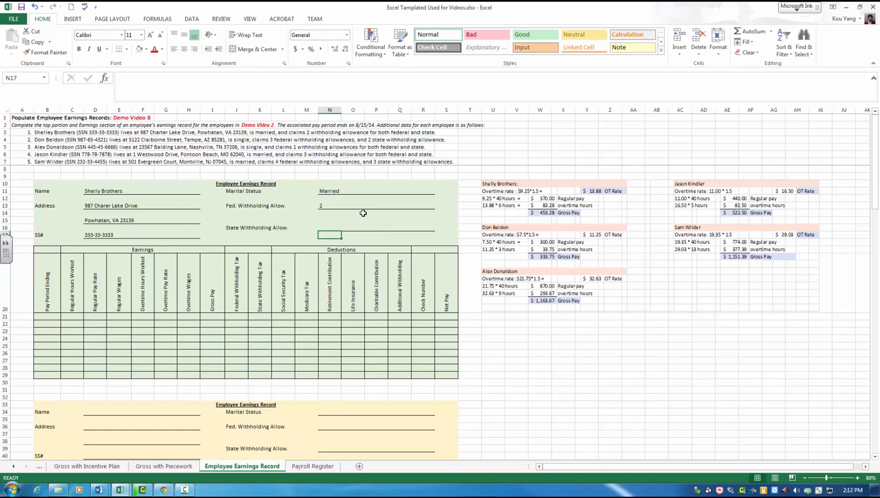
key(Up)
text(2)
key(Return)
click(416, 133)
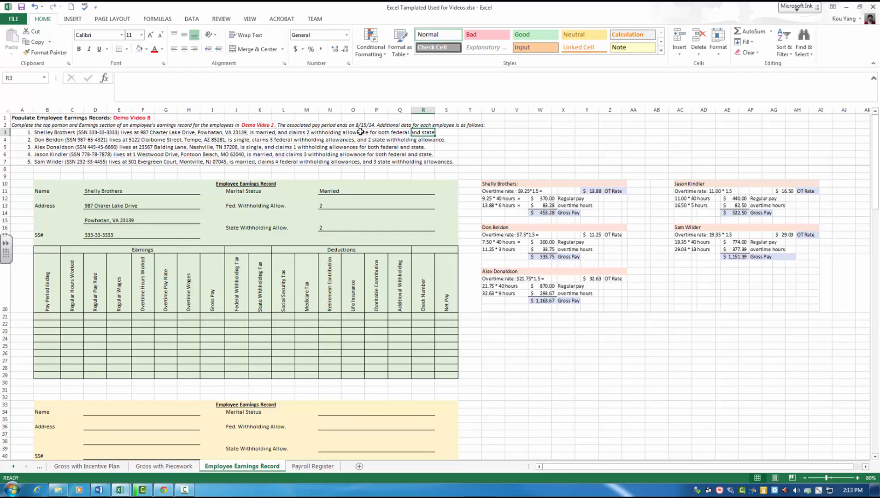
drag(314, 133, 457, 133)
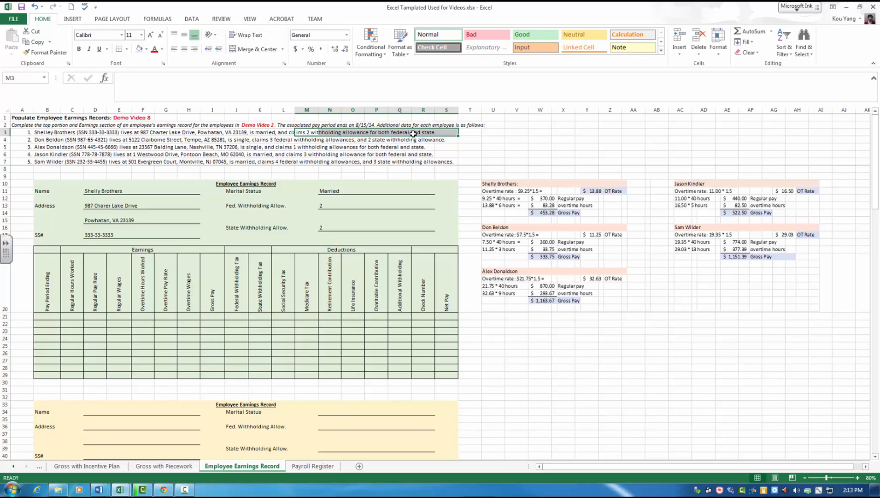
Step: Apply a red font color to the name, address, SS#, marital status and withholding allowance entries of the green record
drag(108, 192, 100, 185)
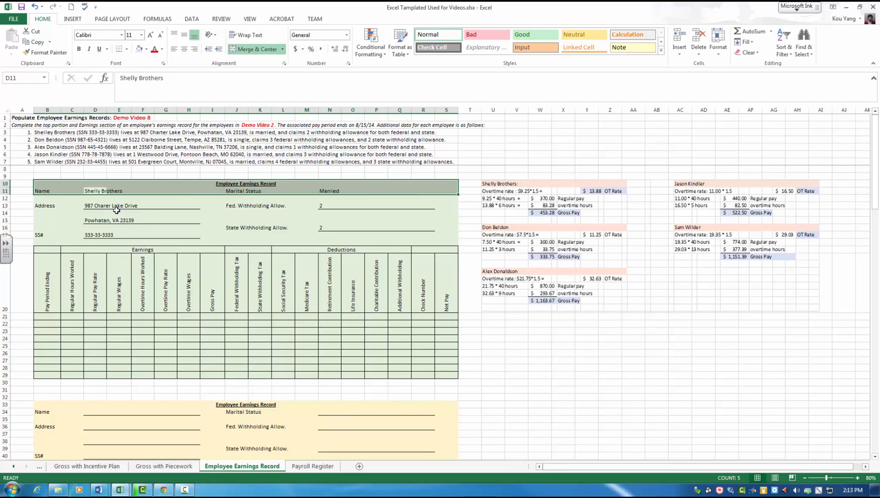
click(89, 189)
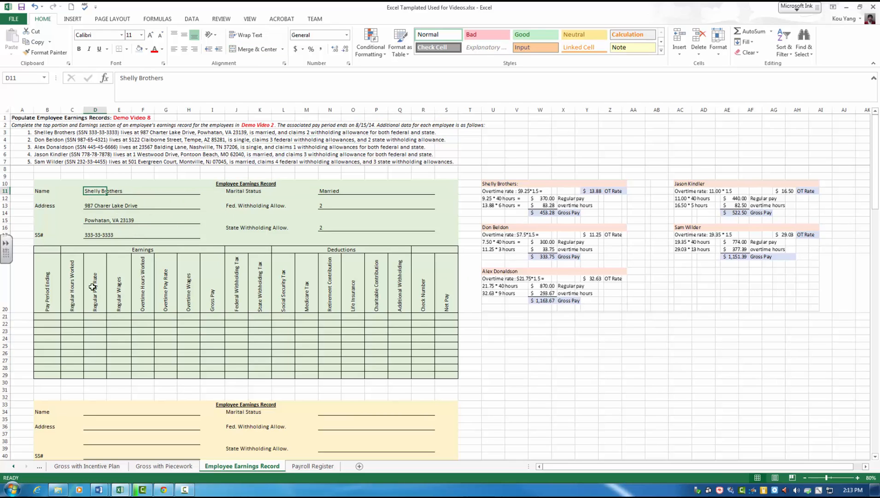
drag(89, 194, 99, 234)
click(155, 49)
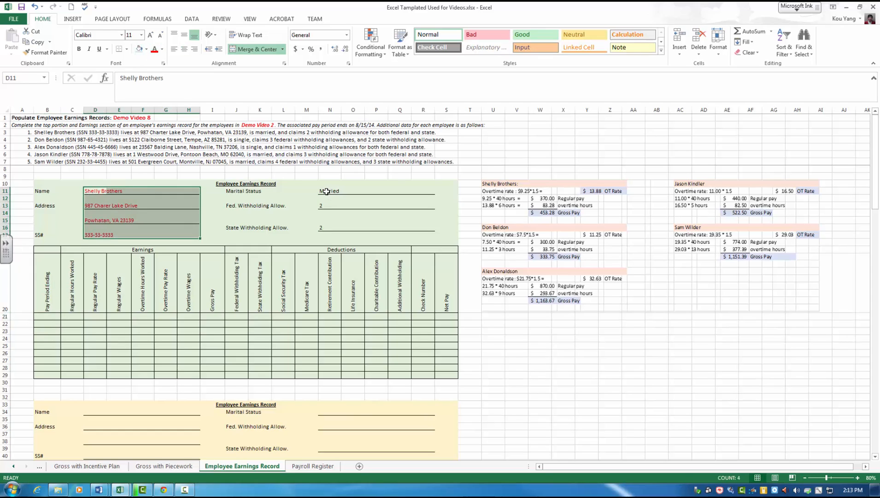
drag(328, 192, 326, 236)
click(154, 49)
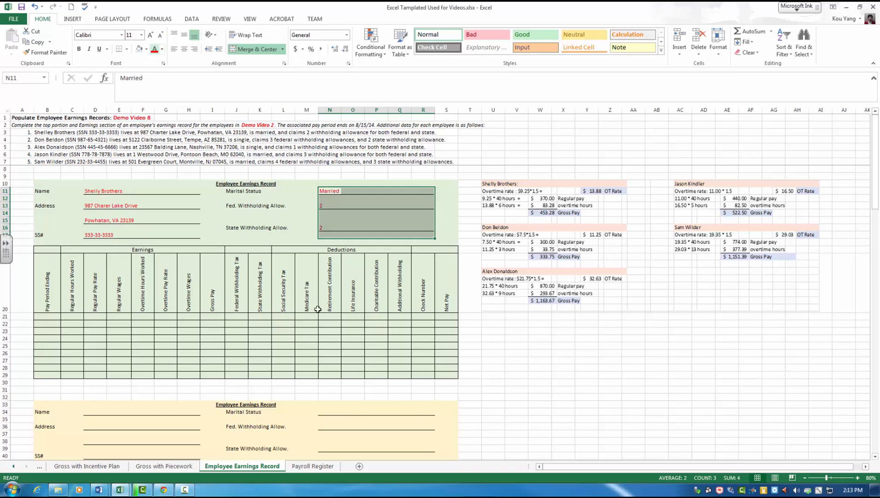
Step: Apply a red font color to the blank table rows B21:S29 of the green earnings record
click(307, 307)
drag(49, 316, 441, 375)
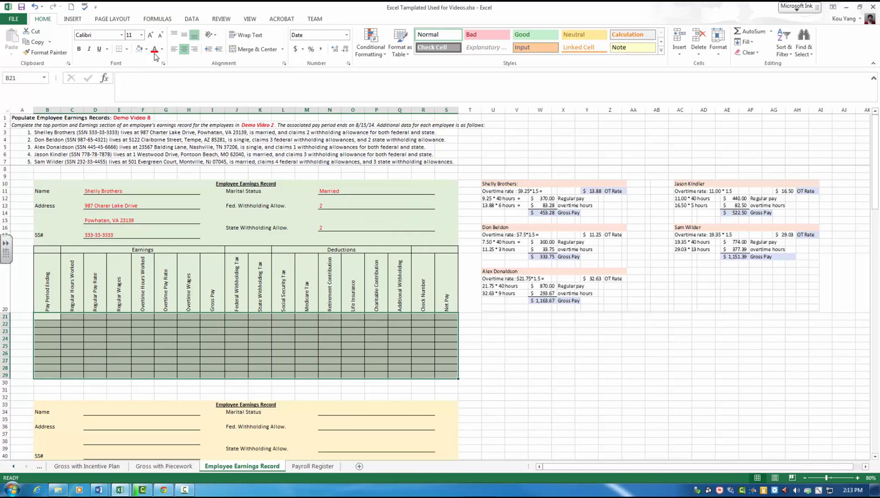
drag(121, 331, 98, 331)
Step: Enter 8/15/2014 as the pay period ending date in the first row of the green table
click(52, 317)
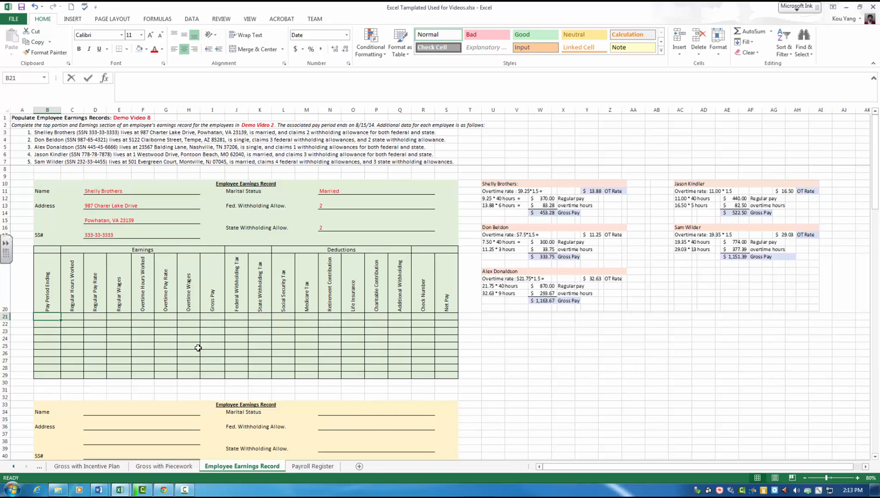
text(8/1)
key(BackSpace)
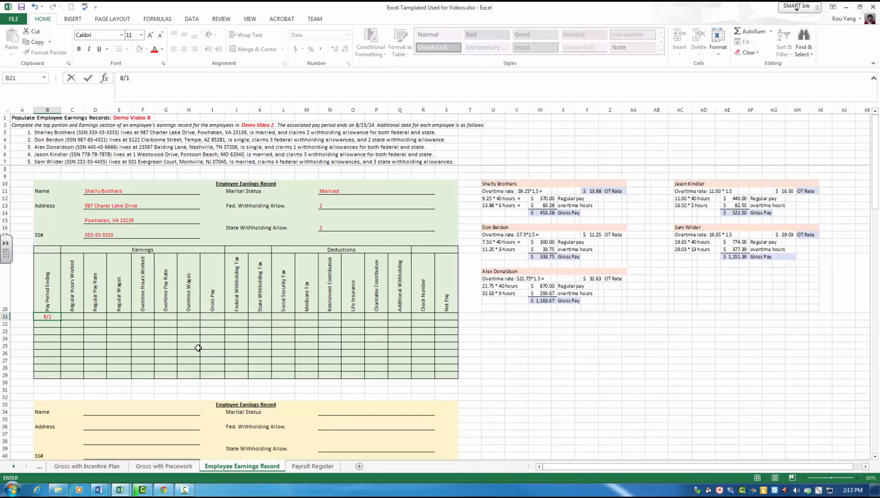
text(5/2014)
key(Tab)
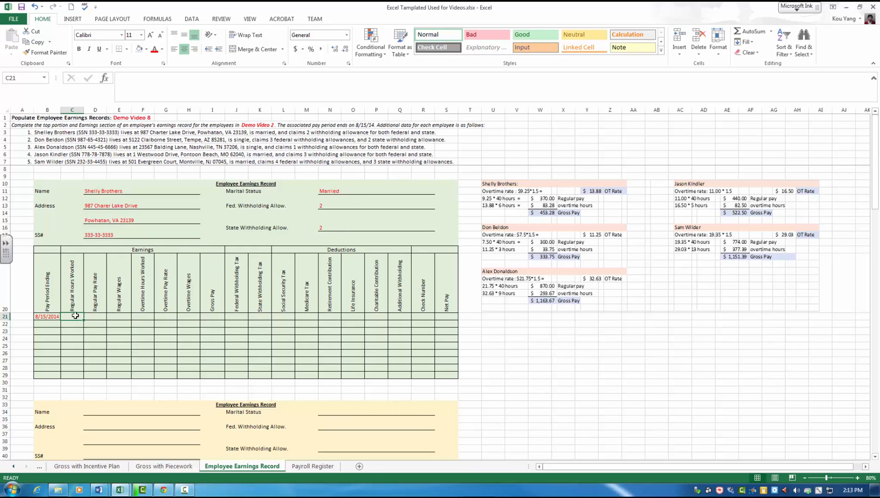
Step: Enter 40 regular hours, a regular pay rate of 9.25 and regular wages of 370 in row 21
text(40)
key(Tab)
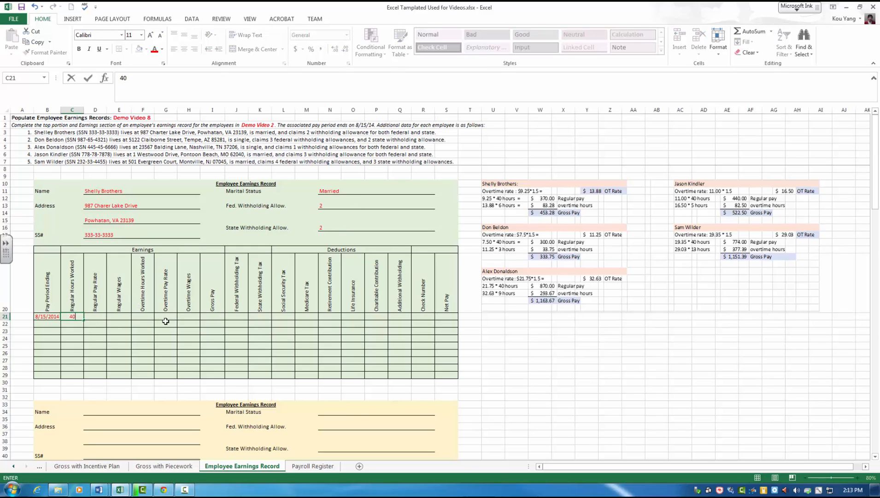
text(9.25)
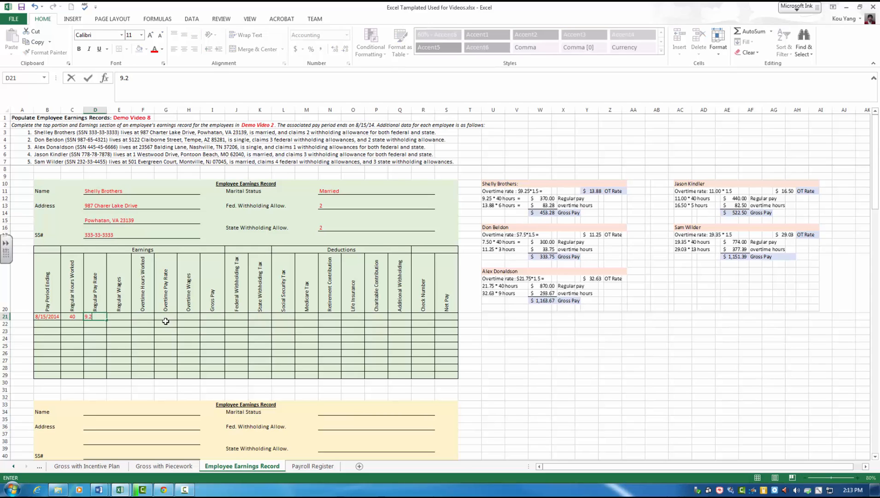
key(Tab)
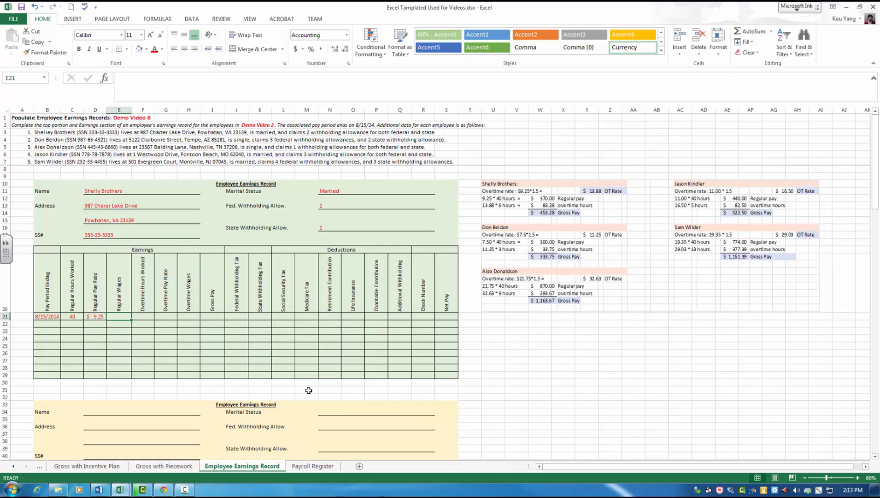
text(370)
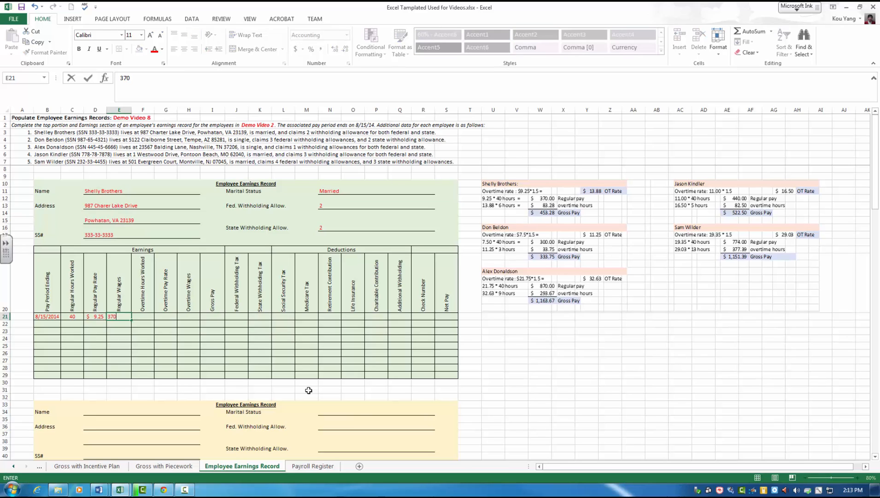
key(Tab)
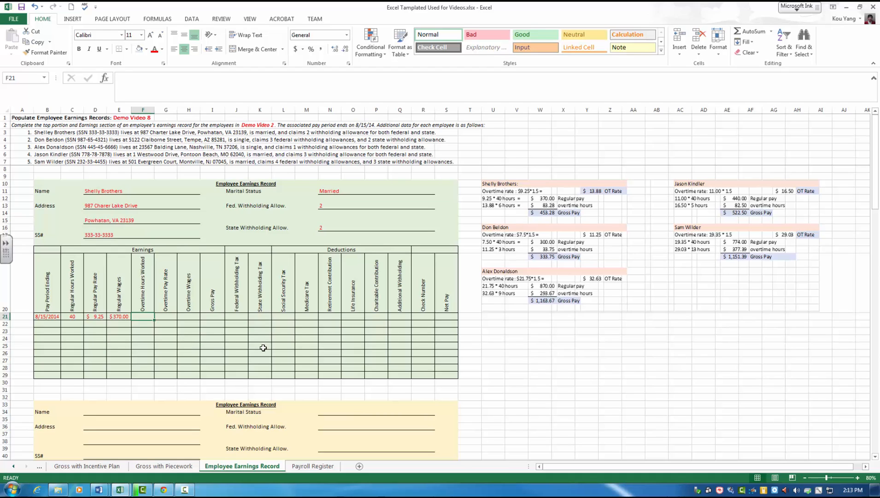
Step: Enter 6 overtime hours, an overtime pay rate of 13.88 and overtime wages of 83.28 in row 21
text(6)
key(Tab)
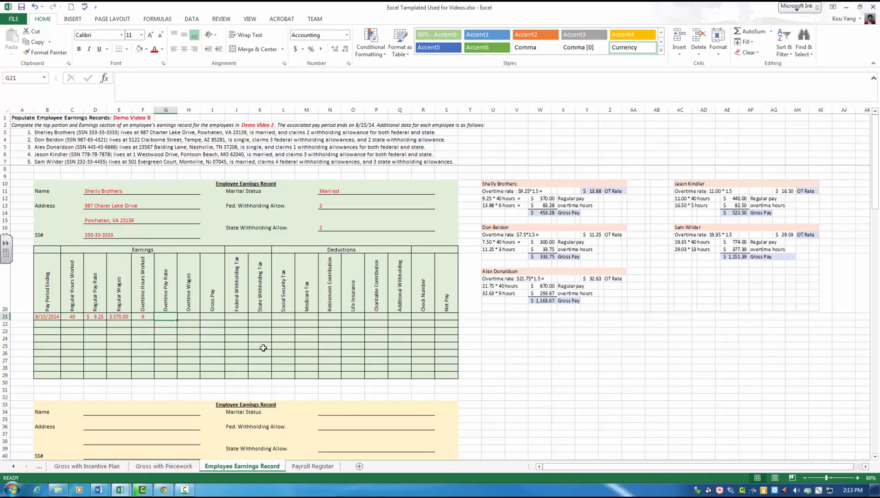
text(13.88)
key(Tab)
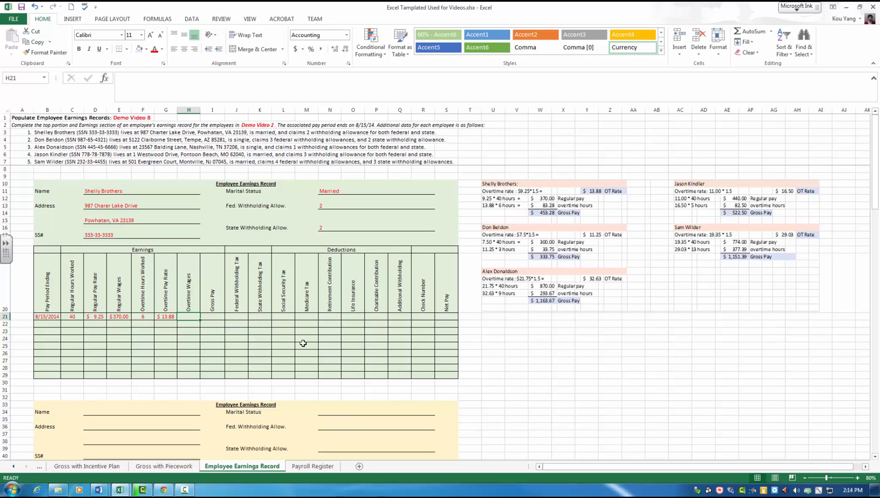
text(83.28)
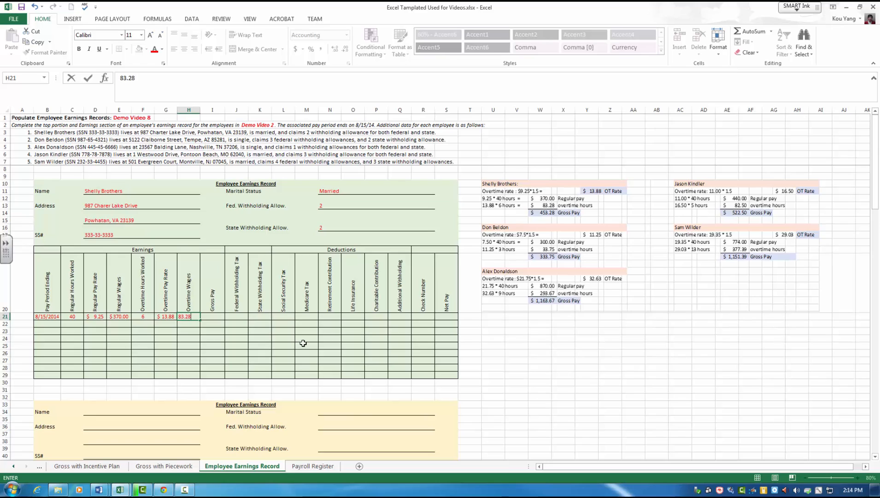
key(Tab)
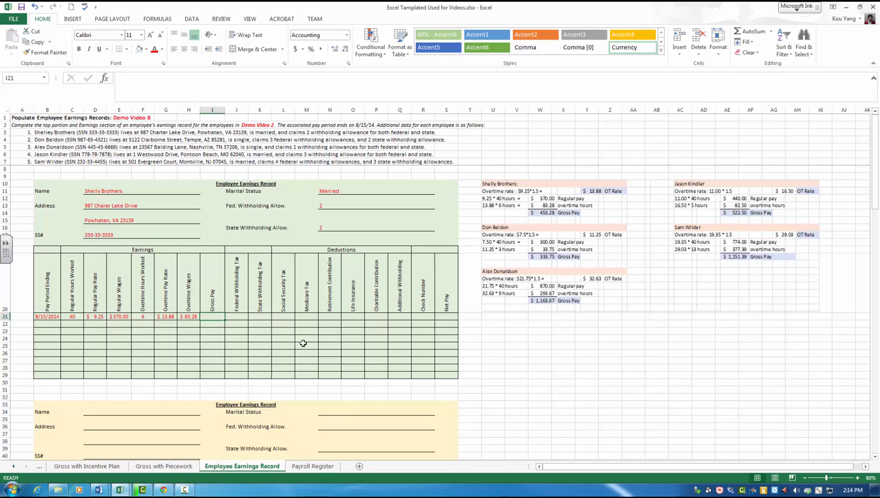
Step: Enter a gross pay of 453.28 in row 21 of the green earnings record
text(453.28)
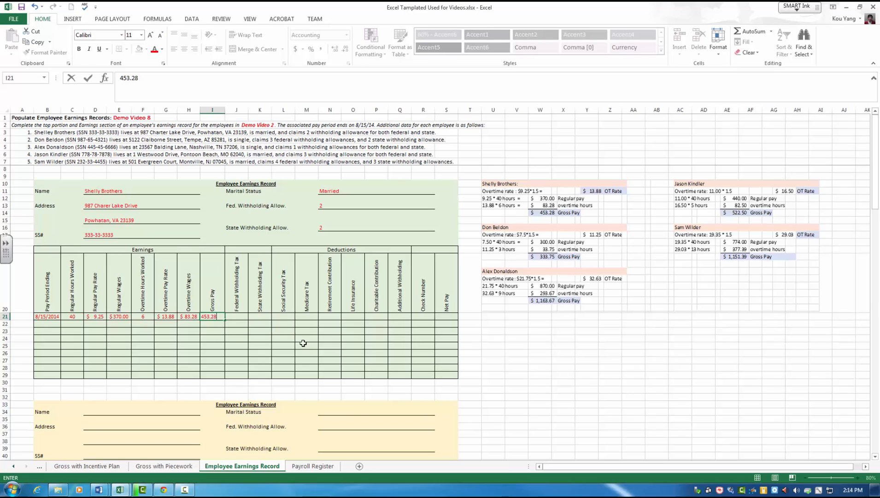
key(Return)
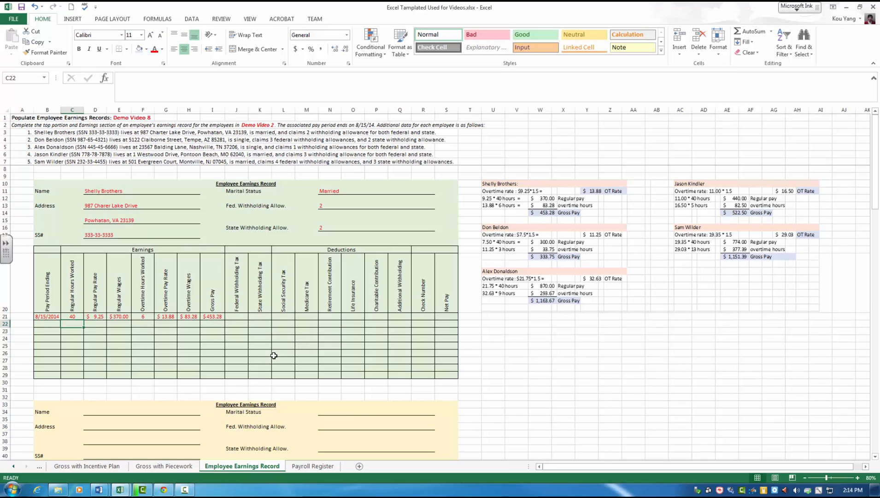
click(186, 339)
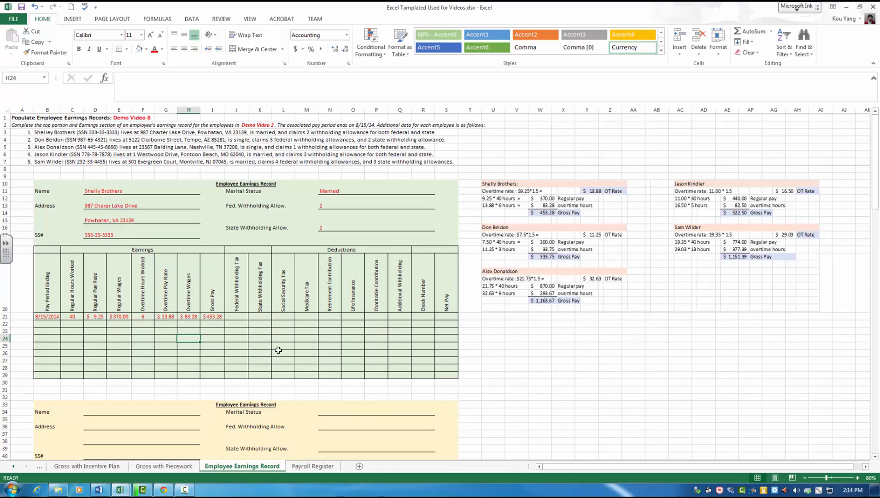
scroll(278, 350, down, 1)
scroll(279, 349, up, 1)
click(70, 170)
click(483, 314)
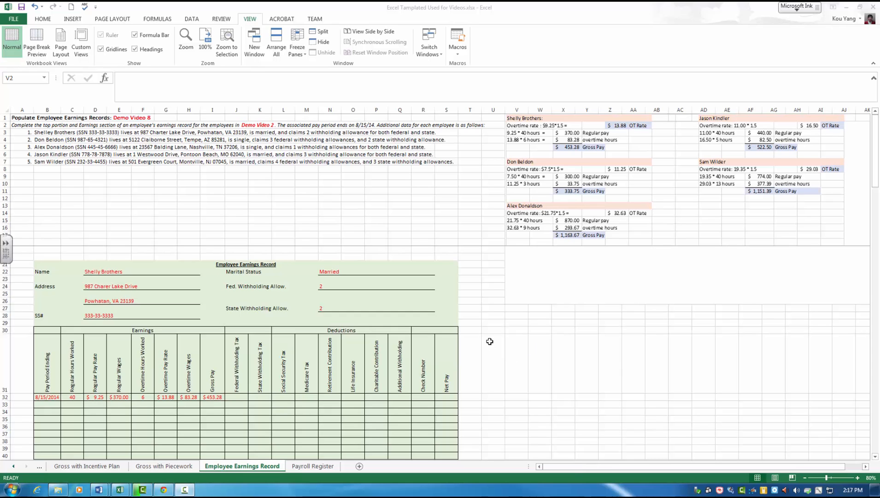
Step: Apply a red font color to the personal detail cells D45:H51 and N45:R51 and table rows B55:S61 of the yellow earnings record
scroll(490, 341, down, 3)
scroll(494, 345, down, 1)
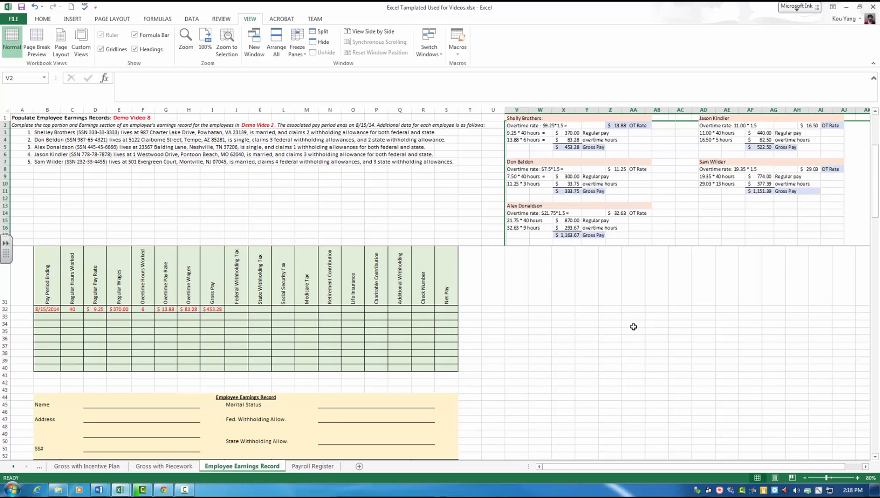
scroll(634, 325, down, 5)
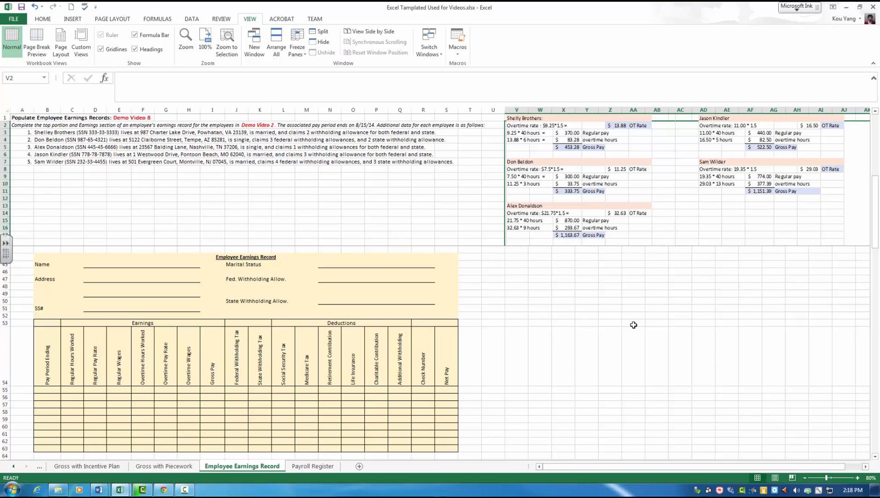
scroll(633, 324, down, 1)
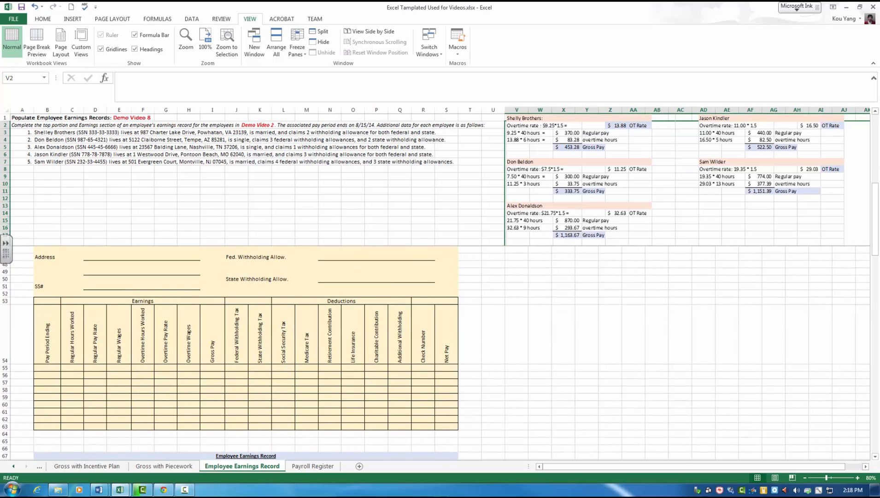
drag(875, 221, 875, 213)
drag(85, 264, 198, 305)
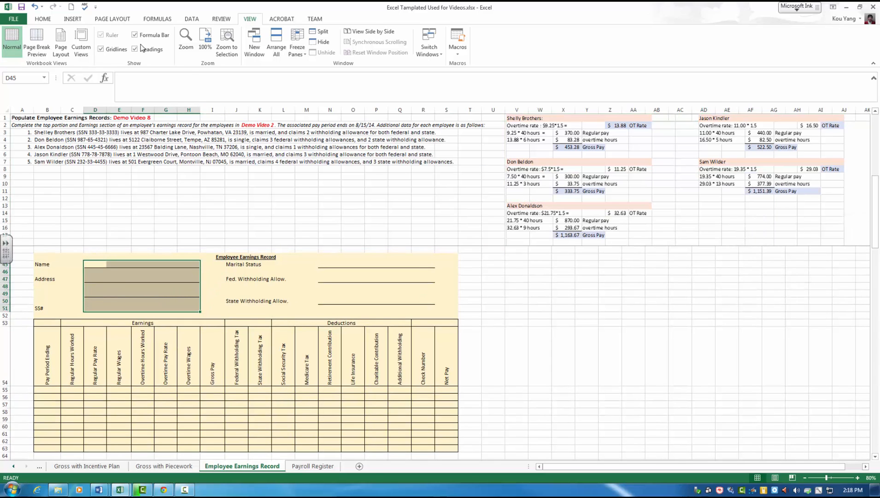
click(42, 19)
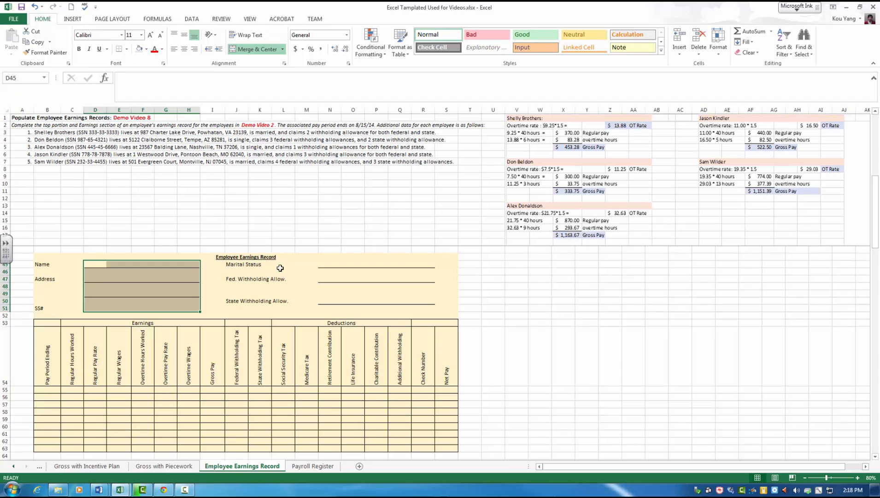
drag(324, 264, 425, 306)
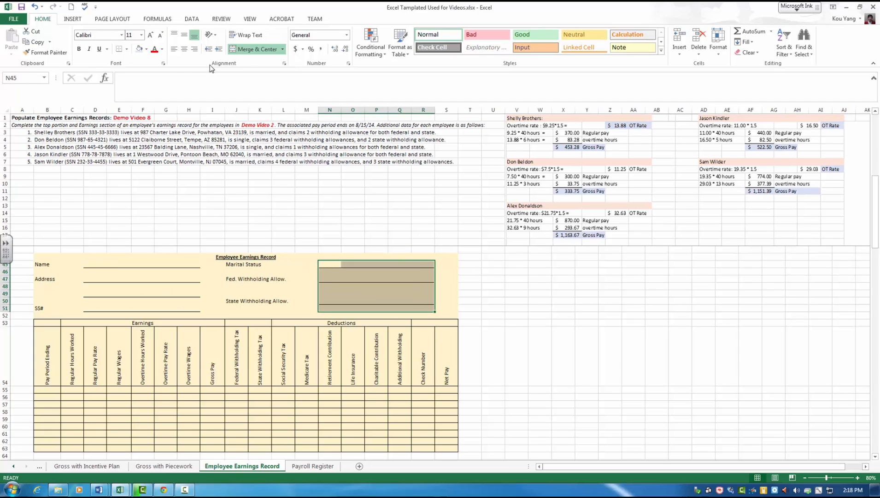
drag(46, 390, 440, 433)
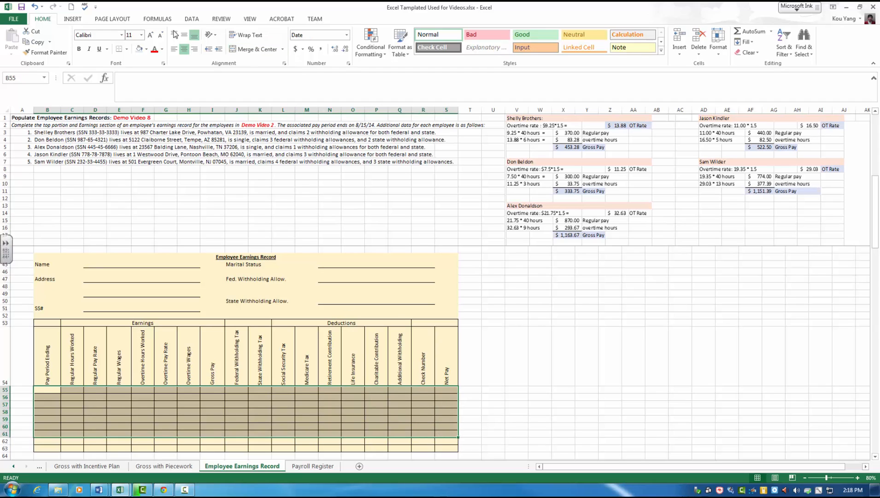
Step: Enter the second listed employee's full name in the Name field of the yellow earnings record
click(90, 265)
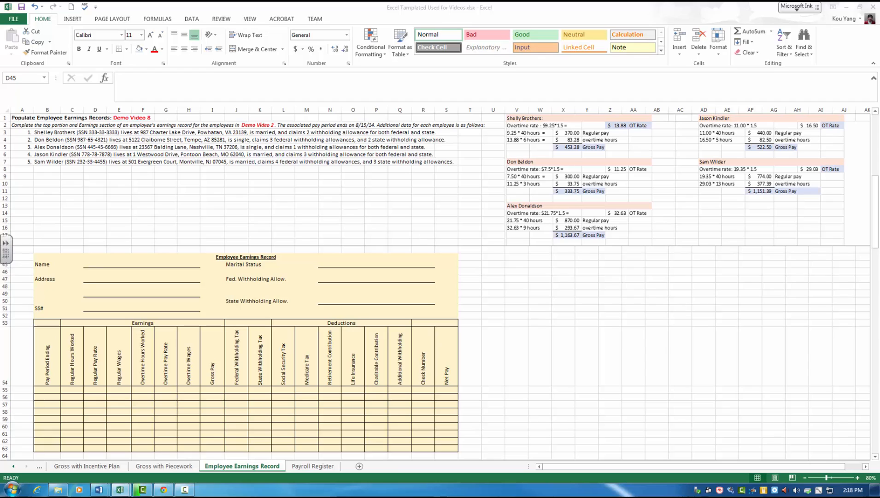
click(97, 265)
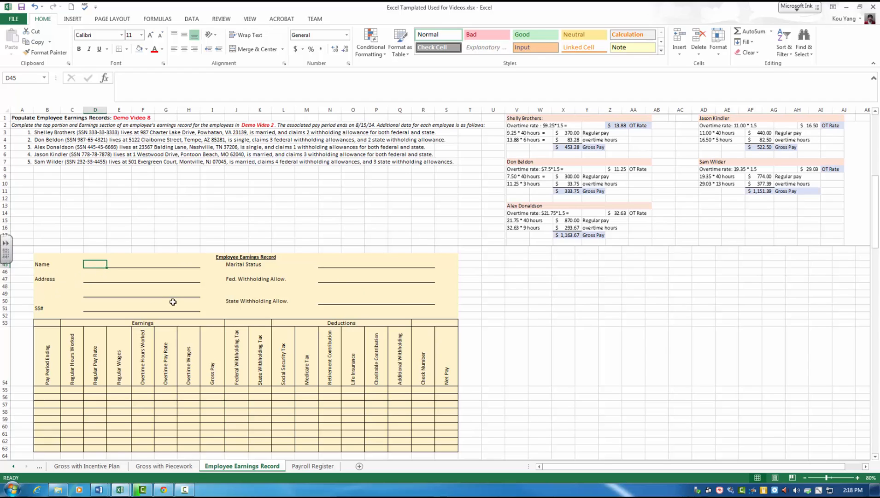
text(Don Be)
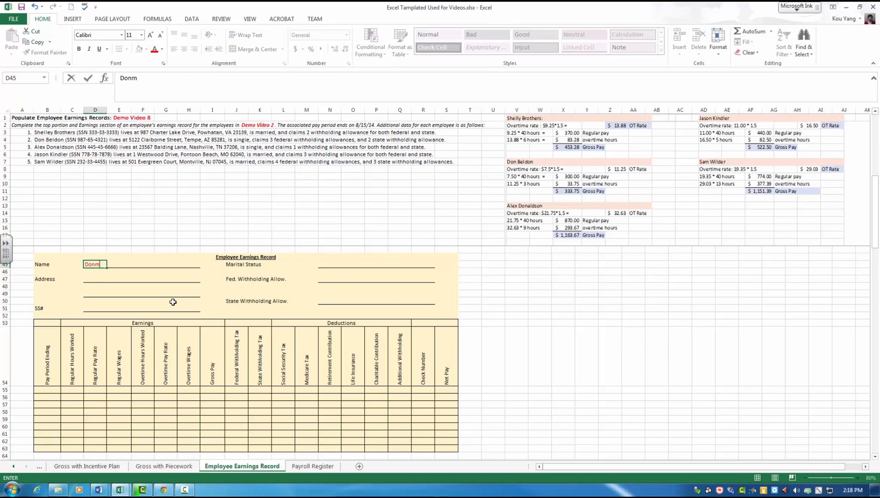
text(l;)
key(BackSpace)
text(don)
key(Tab)
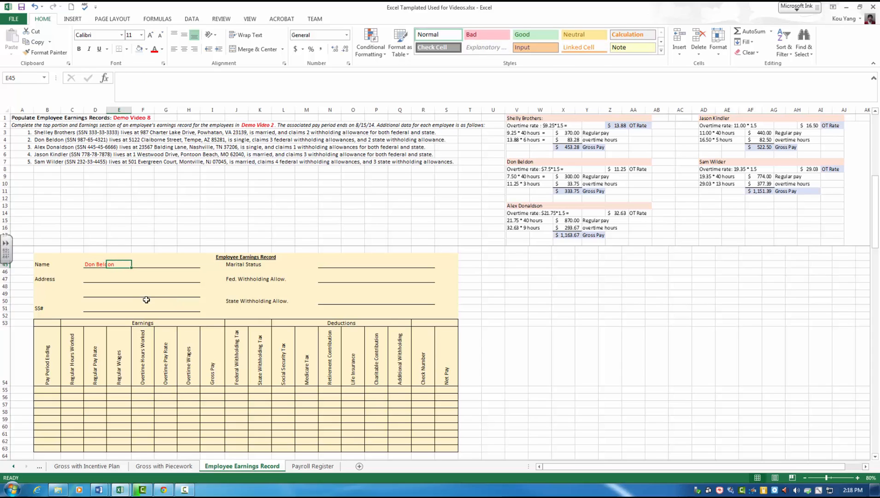
Step: Fill in the second employee's street address and the city, state and ZIP code on the yellow record's two address lines
click(101, 279)
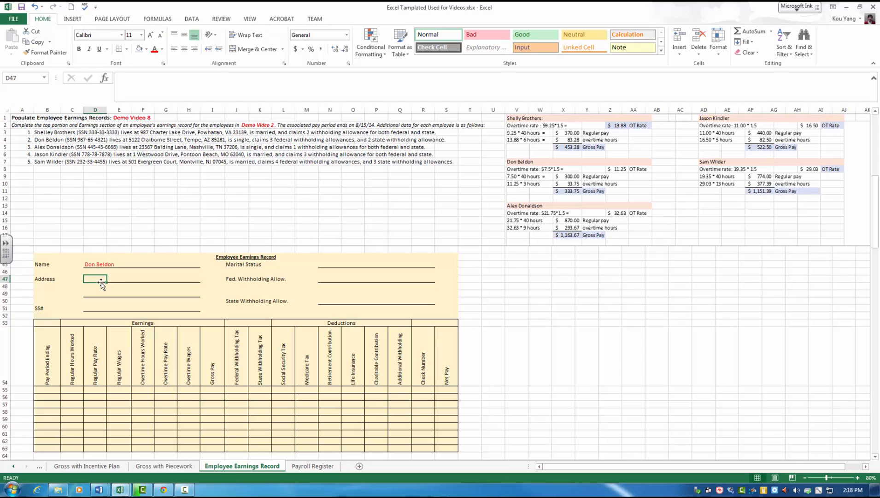
text(5122)
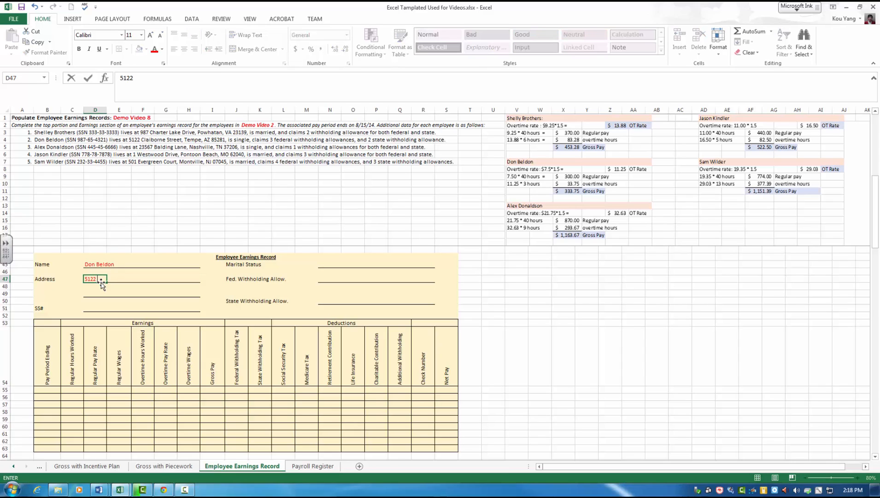
text( Claiborne Street)
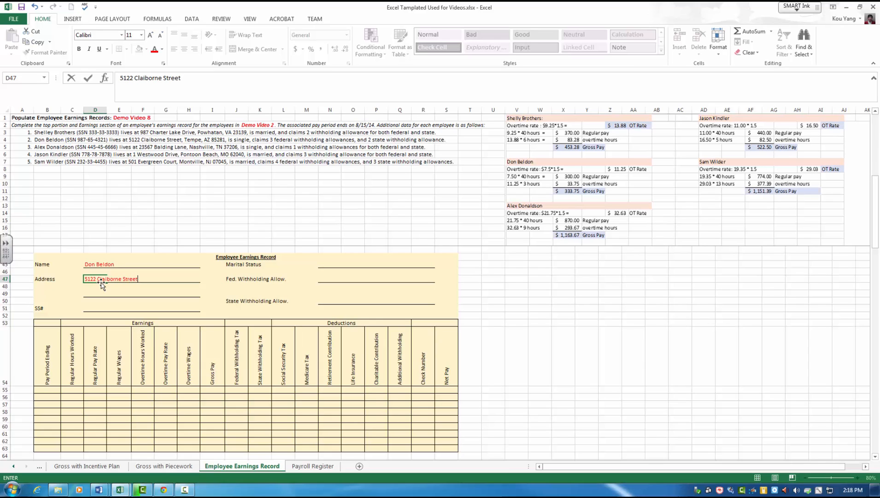
key(Return)
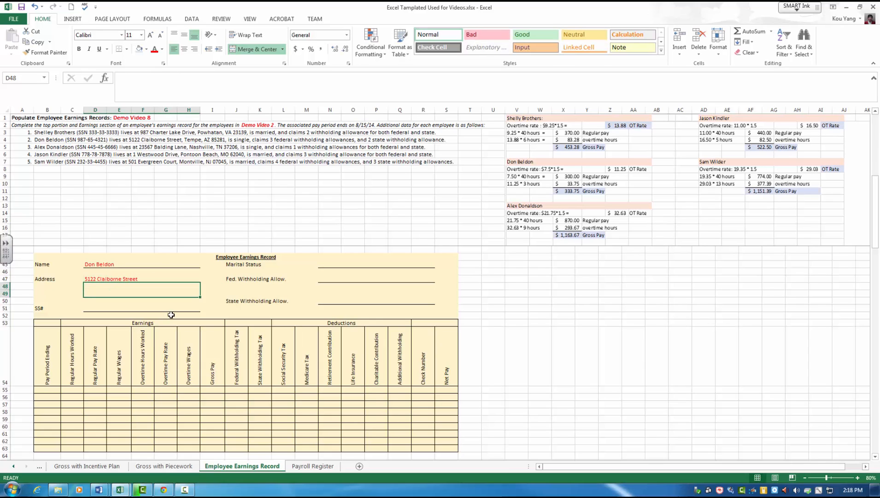
text(Tempe, AZ 85281)
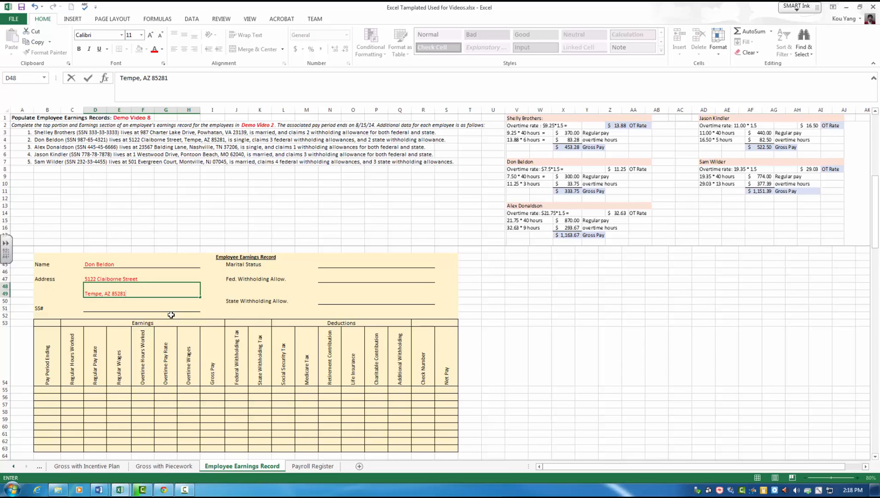
key(Return)
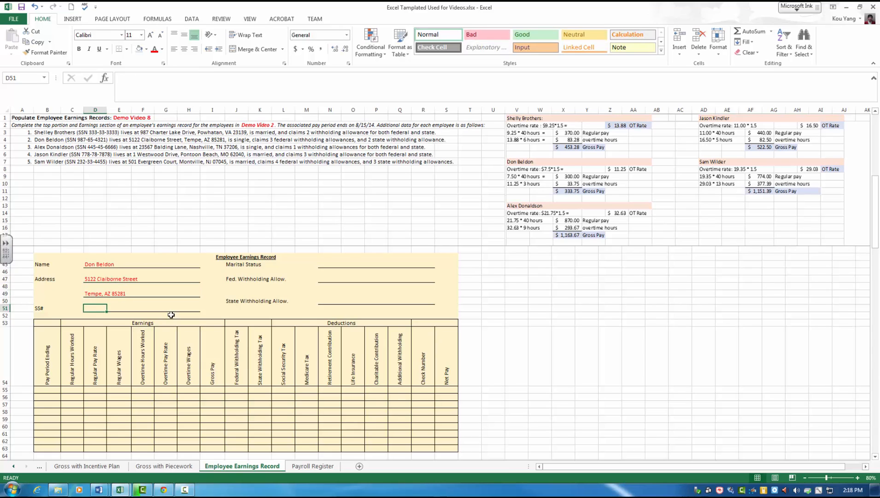
Step: Enter the second employee's social security number in the SS# field of the yellow record
text(987)
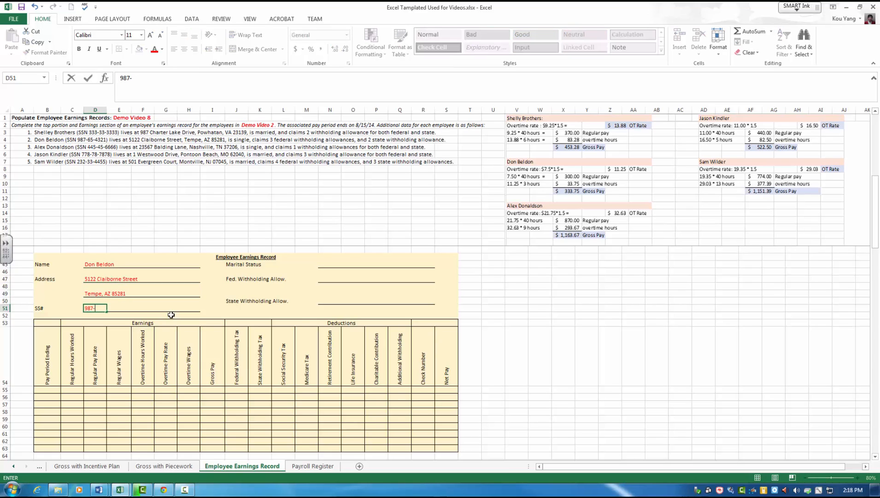
text(-65-43211)
key(Return)
Step: Set the yellow record's marital status to Single, federal withholding allowances to 3 and state withholding allowances to 2
click(328, 264)
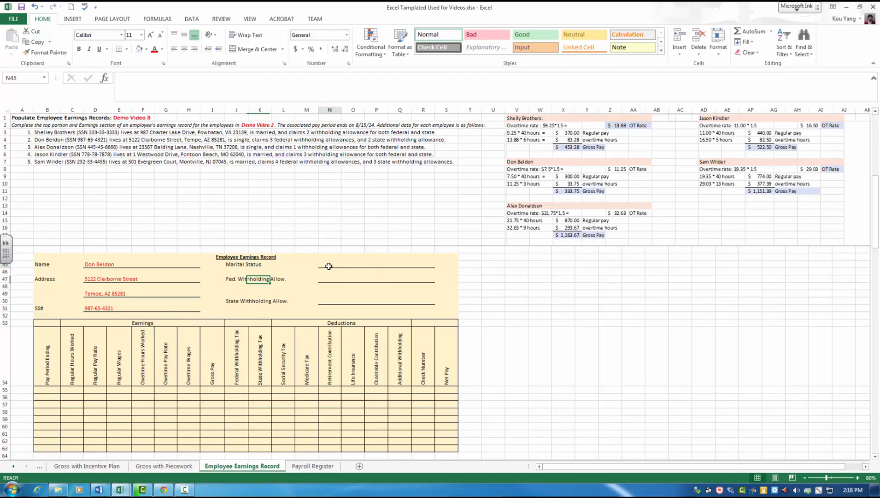
text(Single)
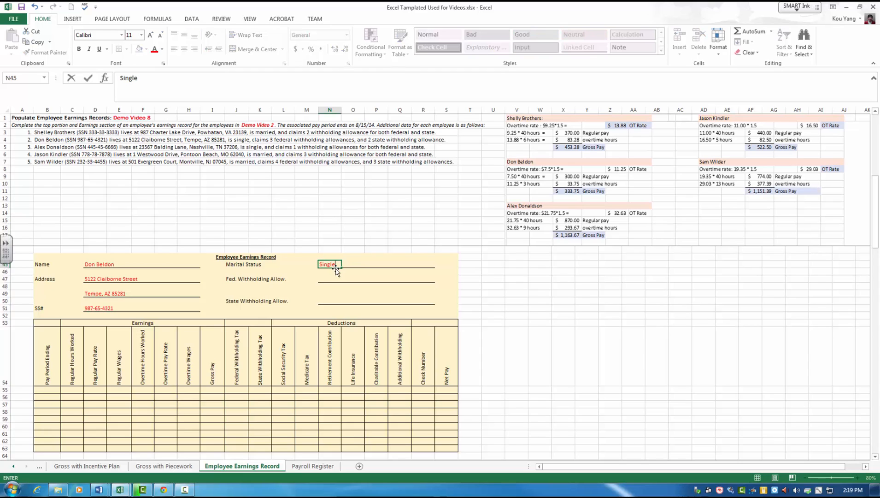
key(Return)
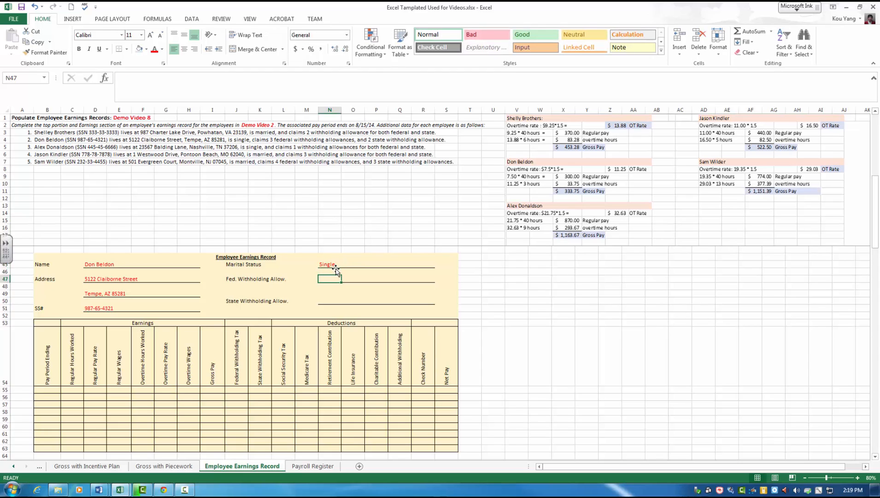
text(3)
key(Return)
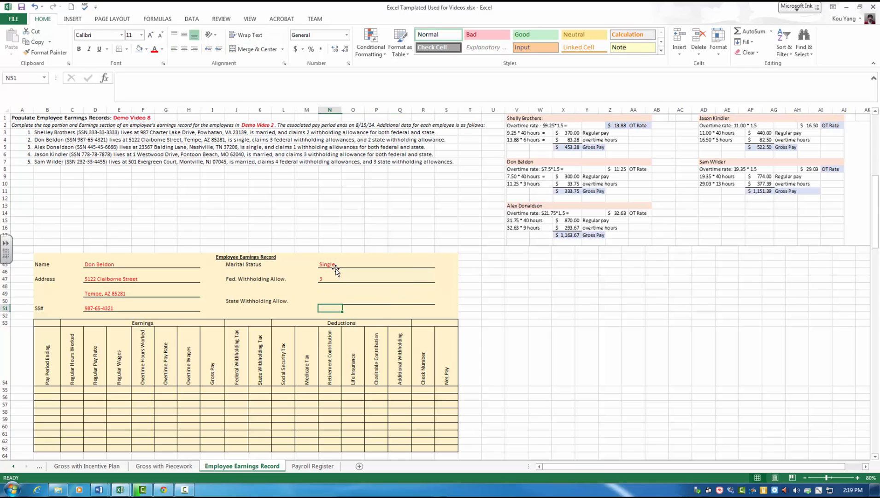
text(2)
key(Return)
Step: Enter pay period ending 8/15/2014, 40 regular hours, a regular pay rate of 7.5 and regular wages of 300 in row 55
scroll(260, 388, down, 1)
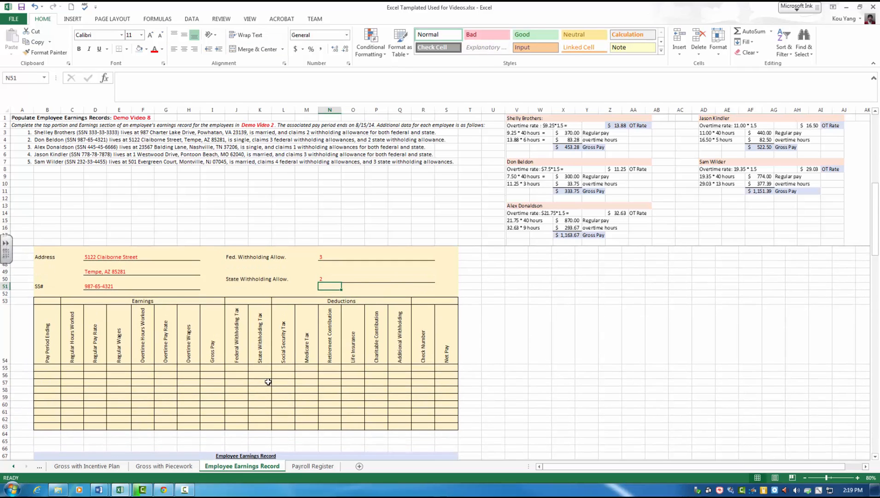
scroll(261, 387, up, 1)
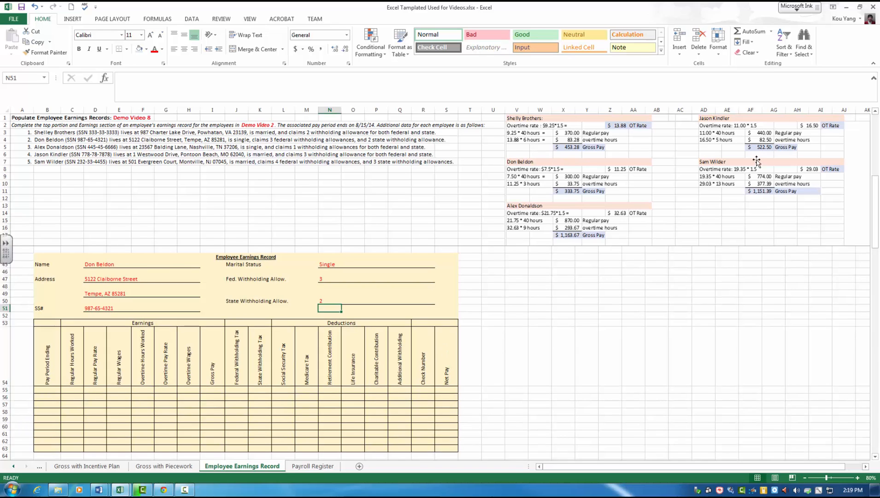
click(55, 390)
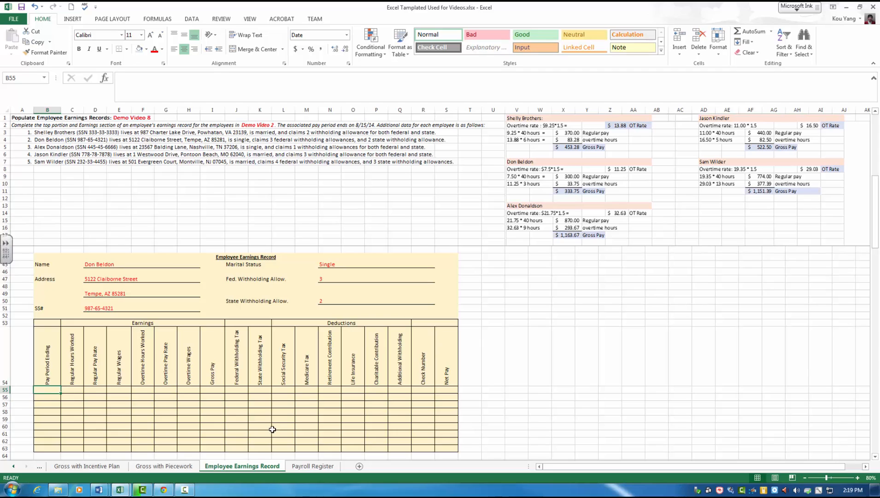
text(8/15/2014)
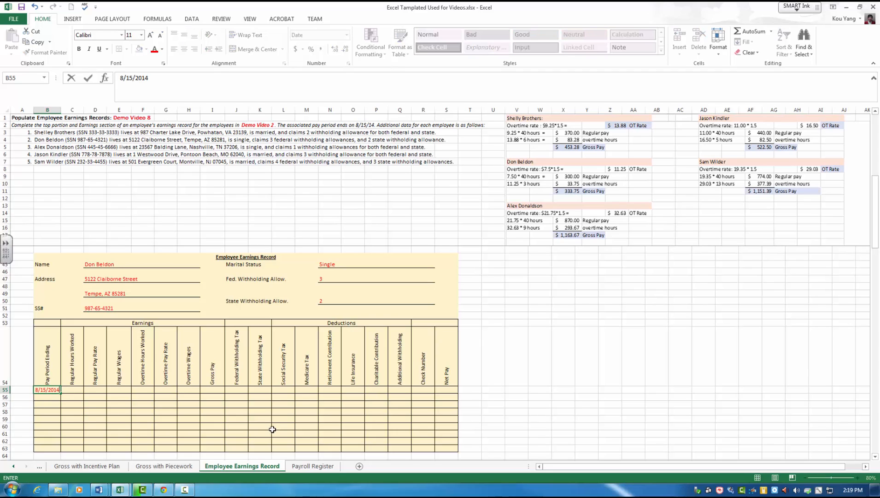
key(Tab)
text(40)
key(Tab)
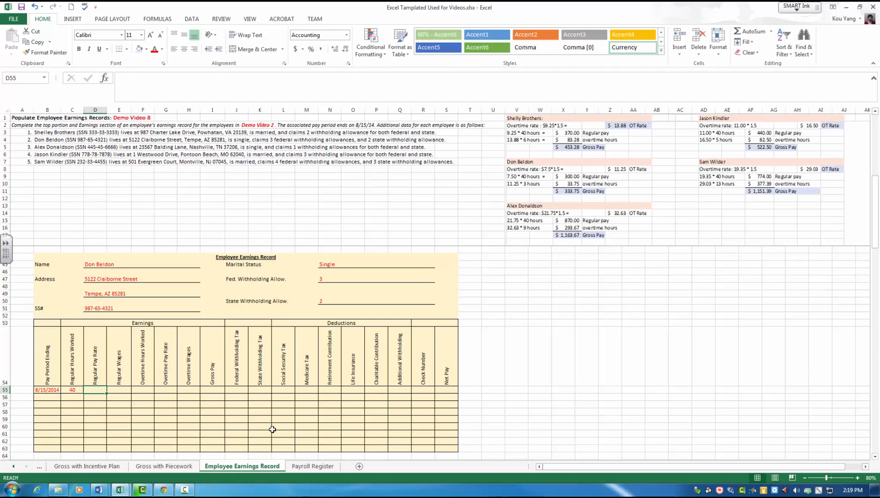
text(7.5)
key(Tab)
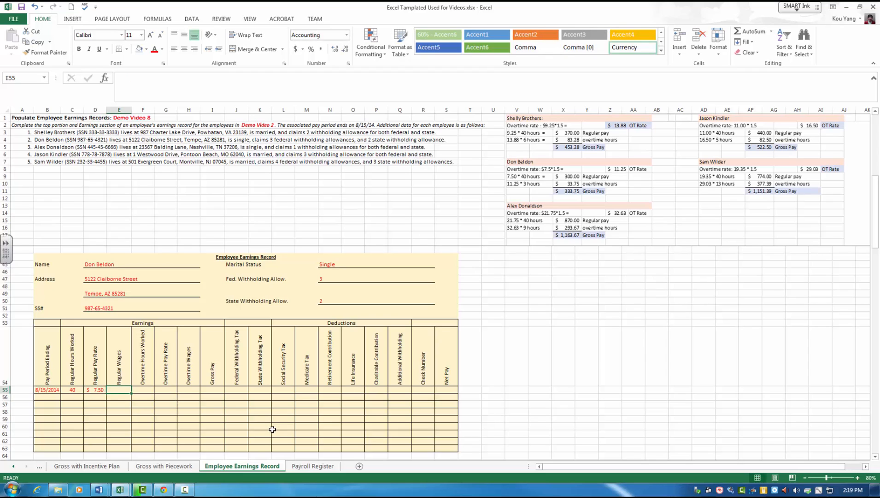
text(300)
key(Tab)
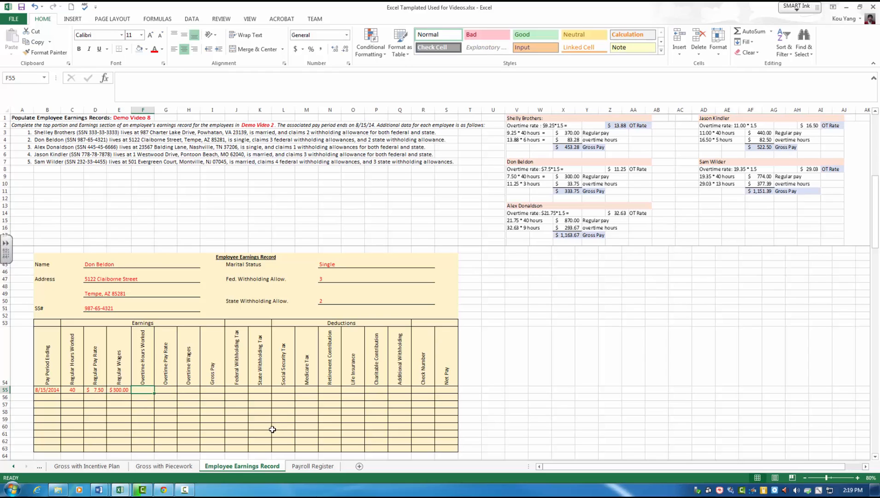
Step: Complete the Earnings section of row 55 with 3 overtime hours, an overtime pay rate of 11.25, overtime wages of 33.75 and gross pay of 333.75
text(3)
key(Tab)
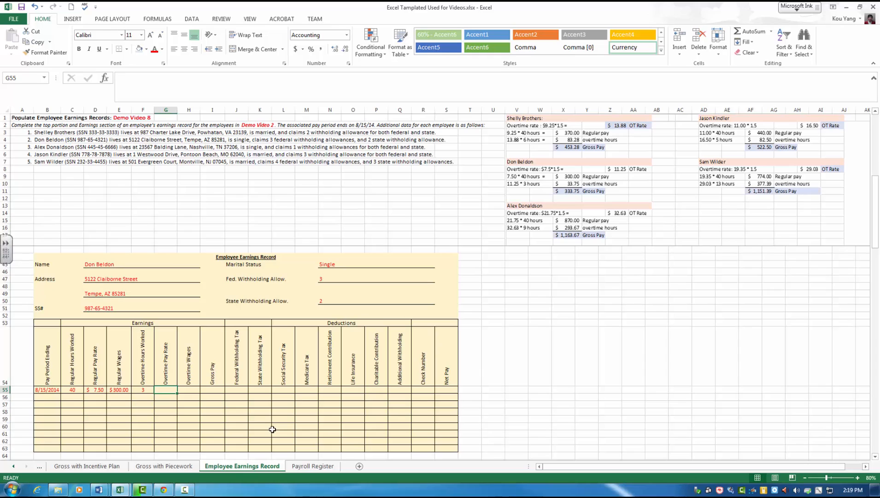
text(11.25)
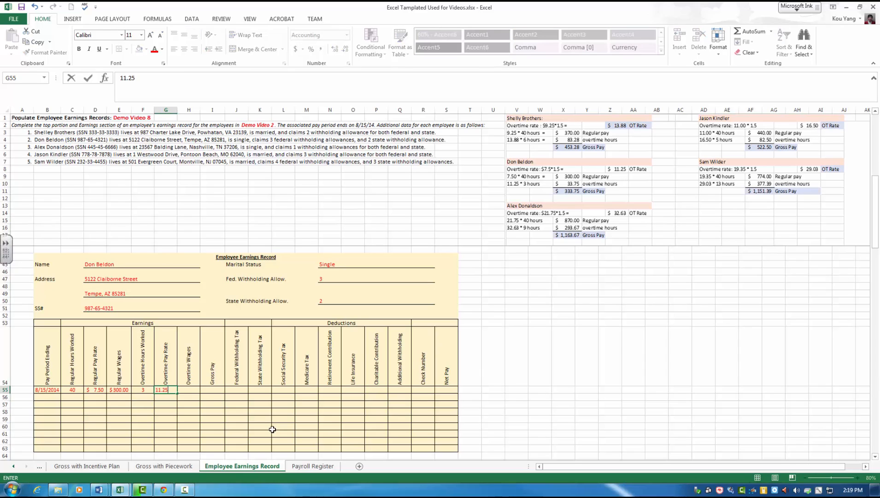
key(Tab)
text(33.75)
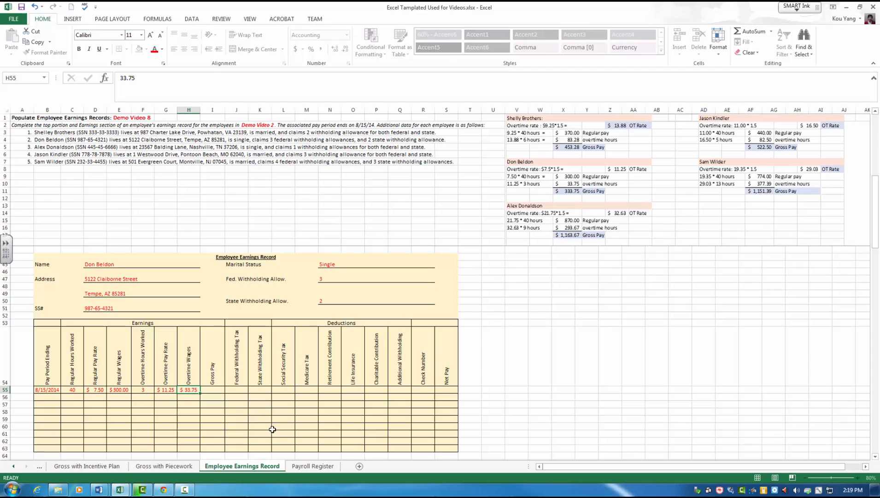
key(Tab)
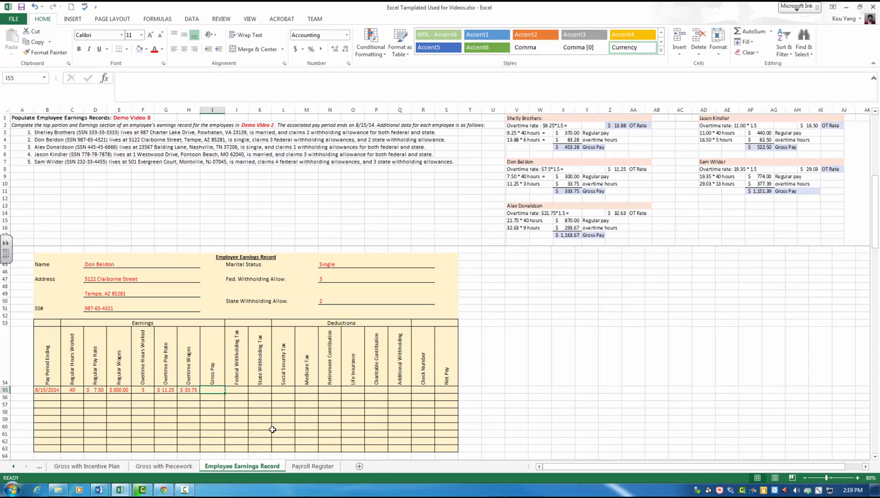
text(333.)
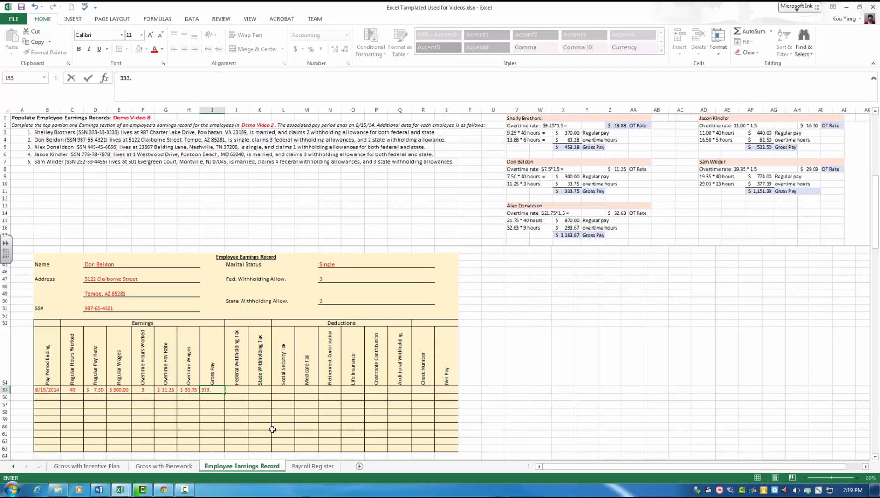
text(75)
key(Return)
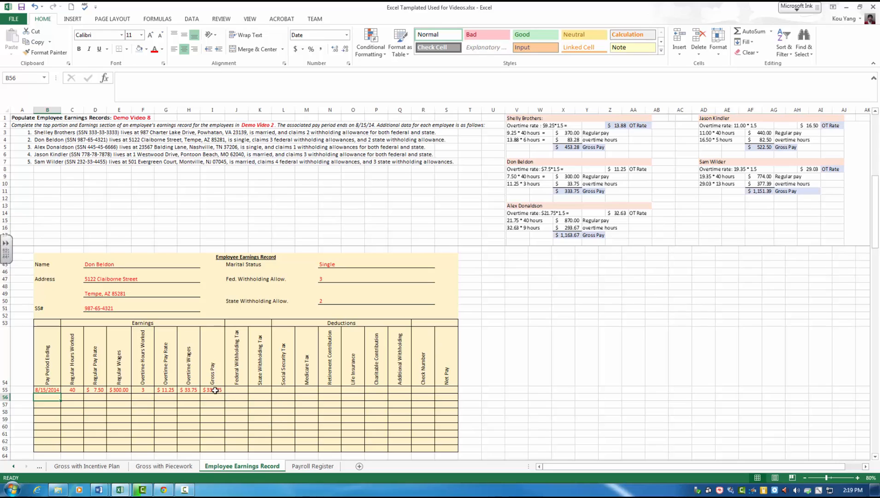
click(563, 419)
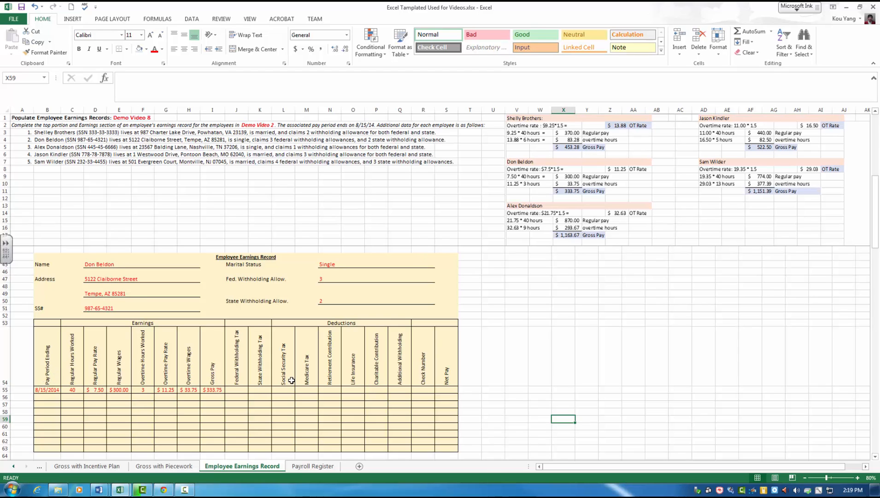
Step: Set the font colour to red for the blue record's personal detail fields, withholding fields and table rows 78 to 86
scroll(292, 379, down, 5)
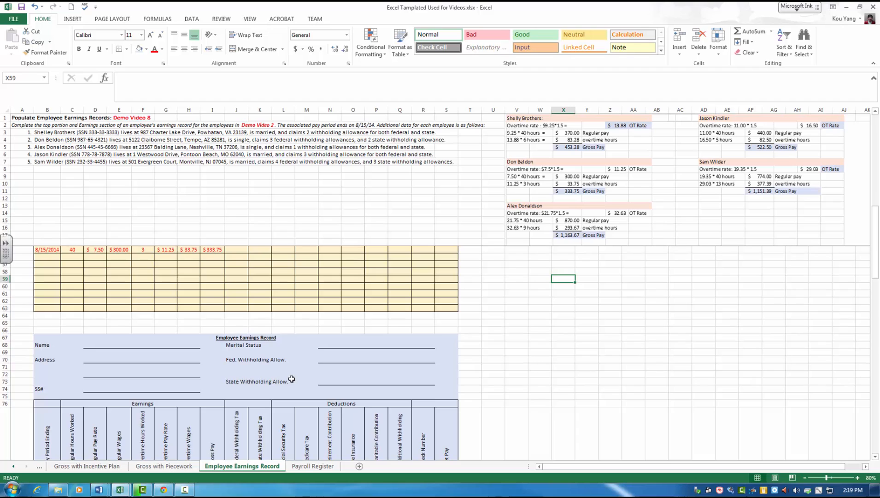
scroll(292, 379, down, 3)
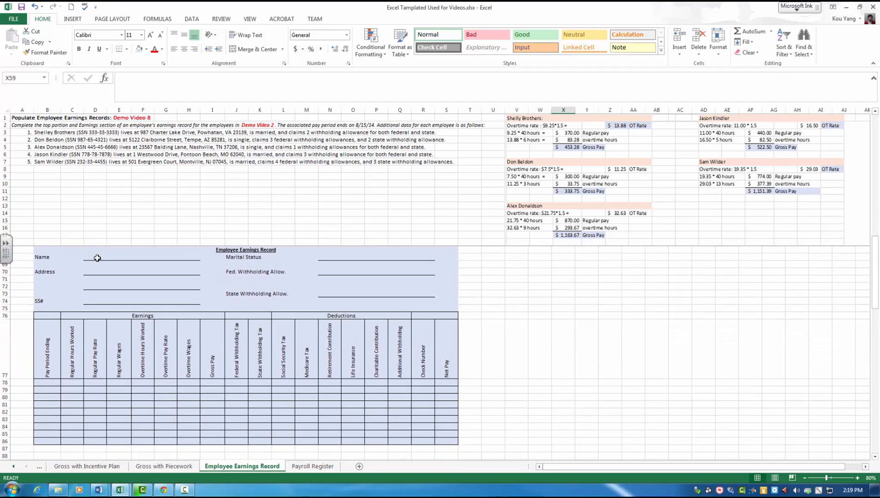
drag(97, 258, 199, 303)
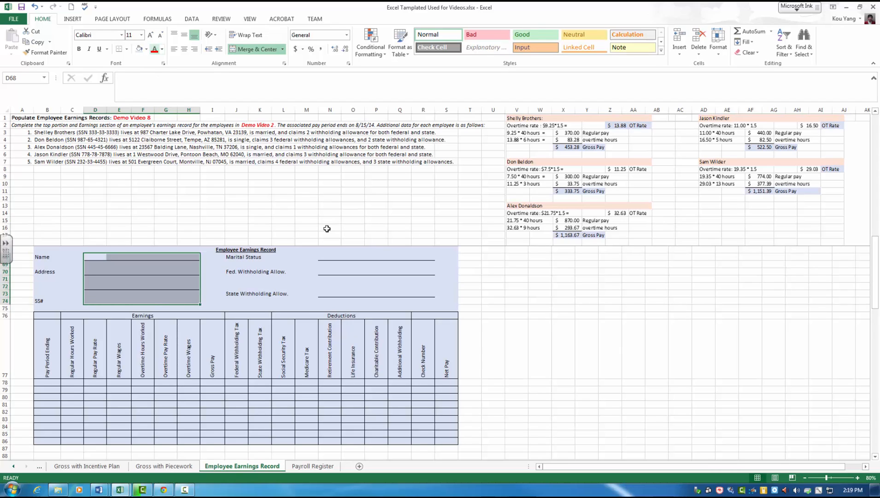
drag(319, 257, 433, 303)
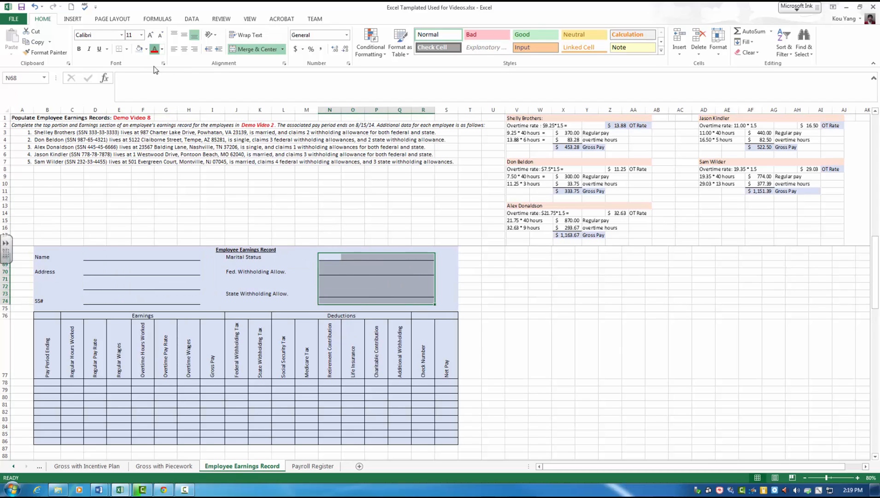
drag(53, 384, 445, 439)
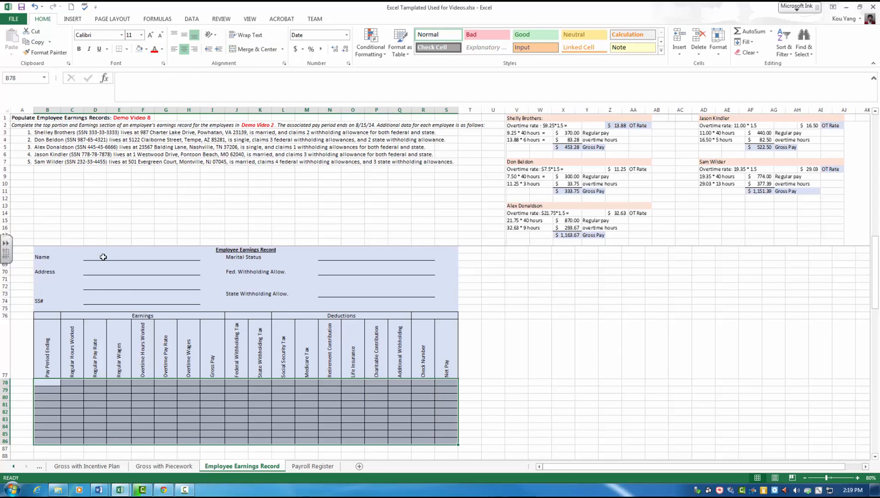
Step: Enter the third employee's full name in the Name field of the blue record
click(103, 256)
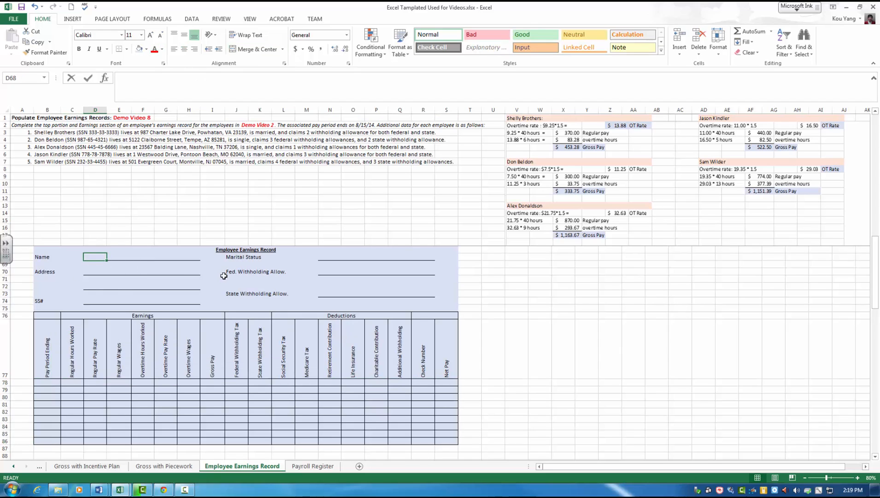
text(Alex)
key(Return)
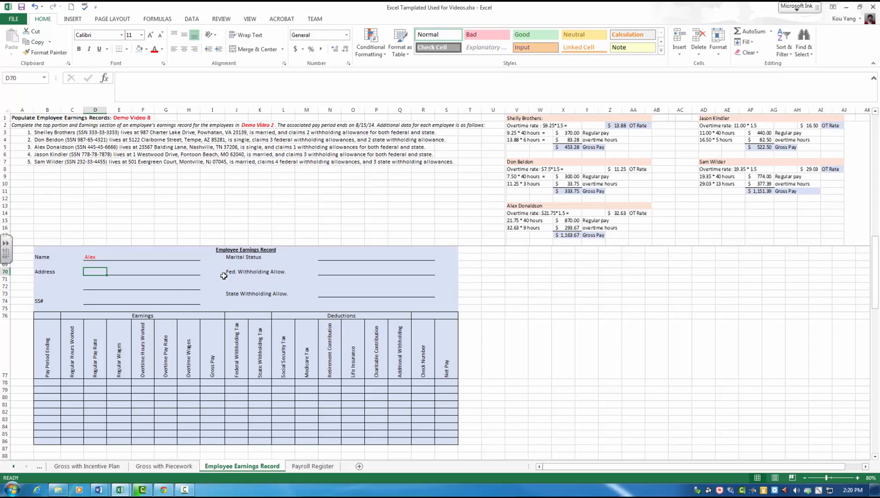
key(Up)
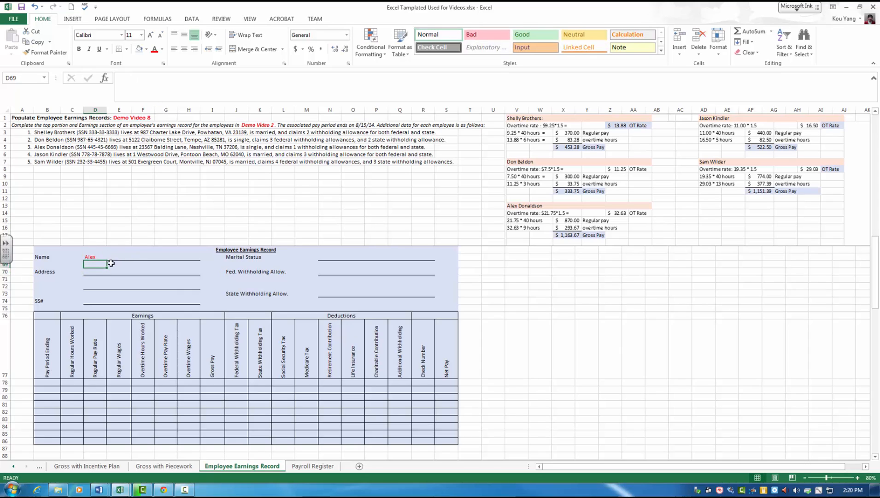
click(87, 259)
click(151, 92)
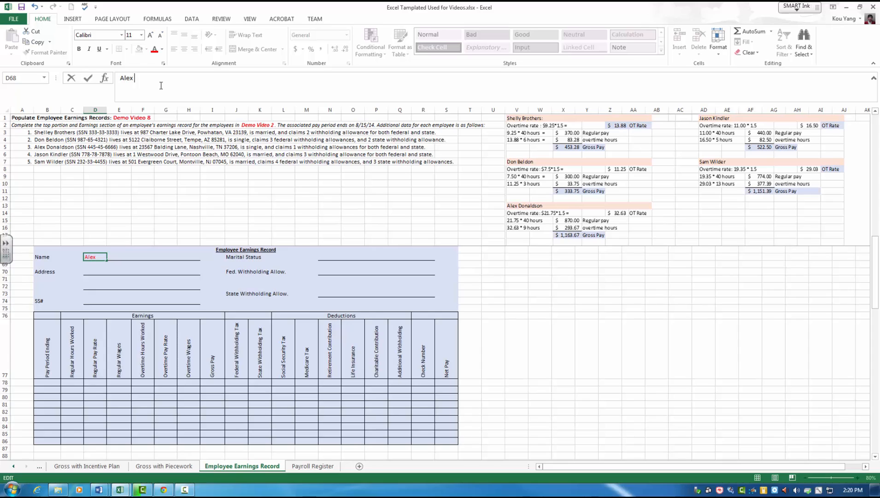
text(Donaldson)
key(Return)
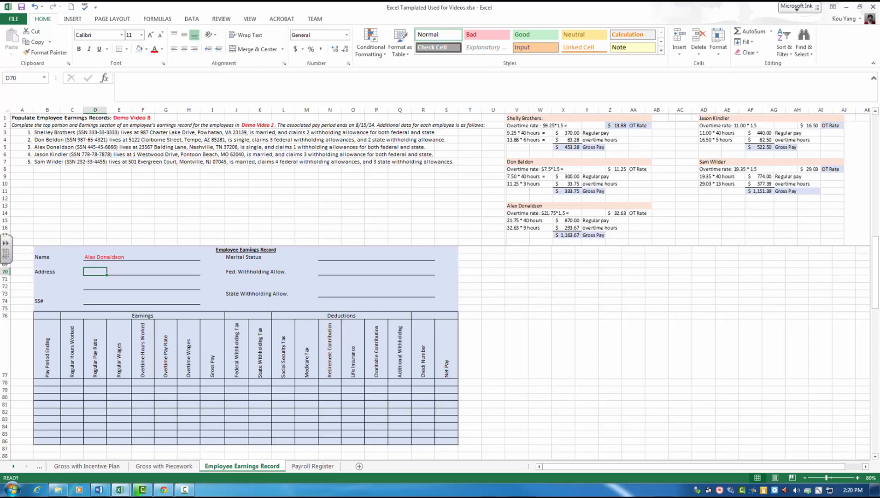
Step: Fill in the third employee's street address and the city, state and ZIP code on the blue record's two address lines
key(alt+Tab)
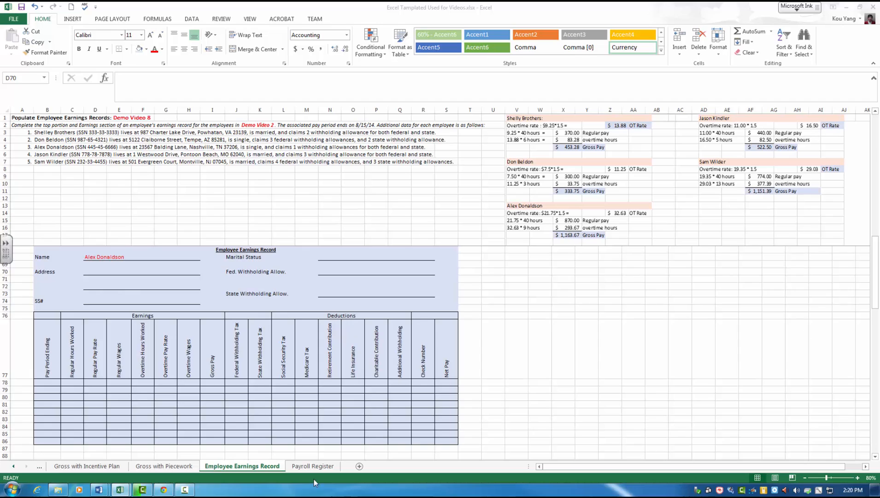
click(95, 277)
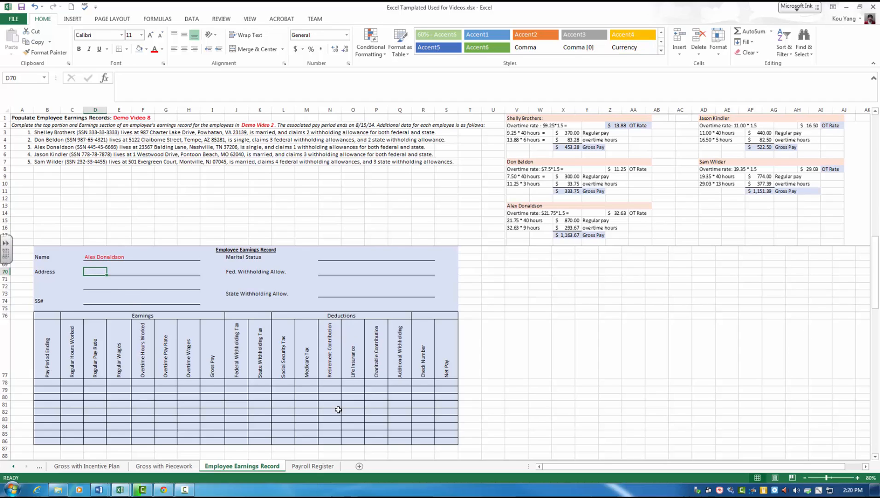
text(2)
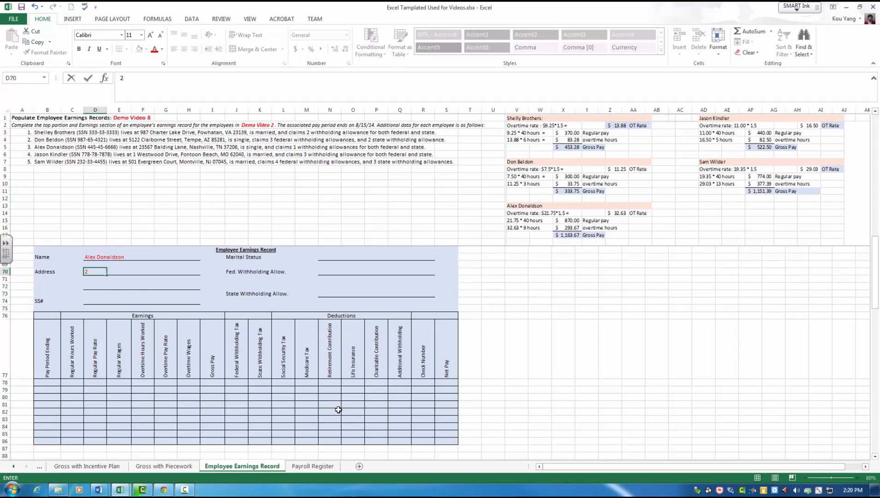
text(3567 Balding Lane)
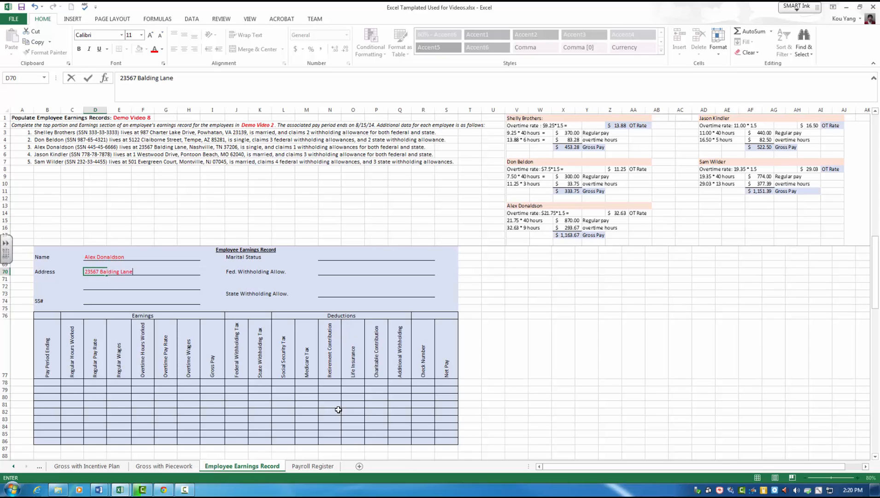
key(Return)
key(Return)
key(Up)
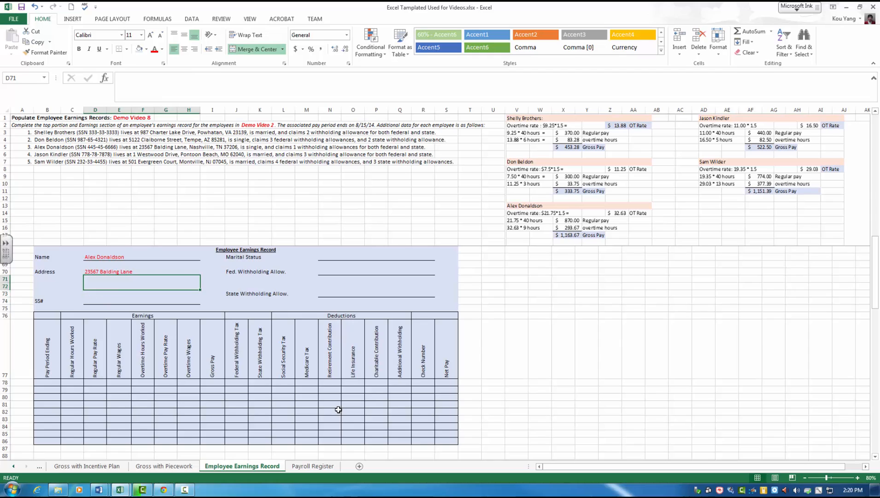
text(Nashvi)
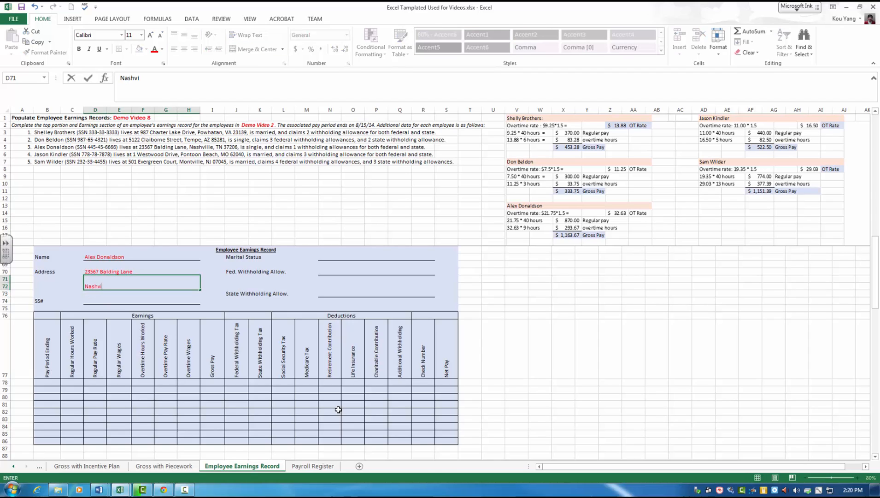
text(lle, TX 37)
text(206)
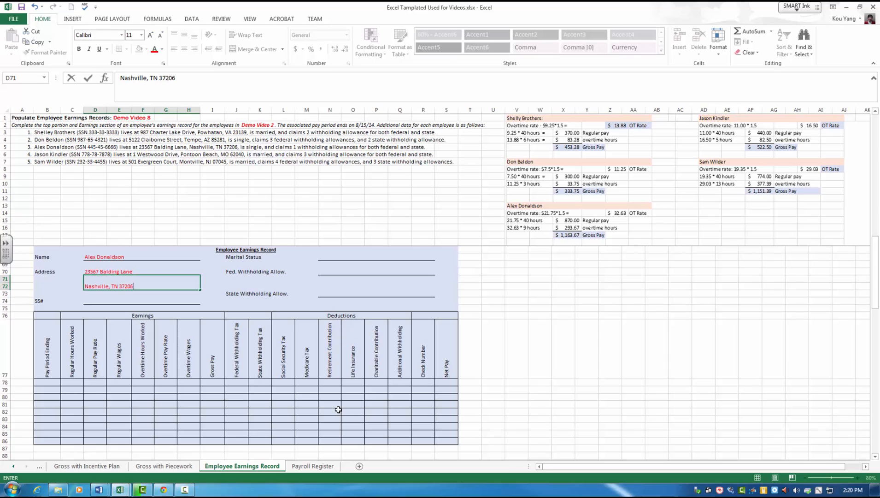
key(Return)
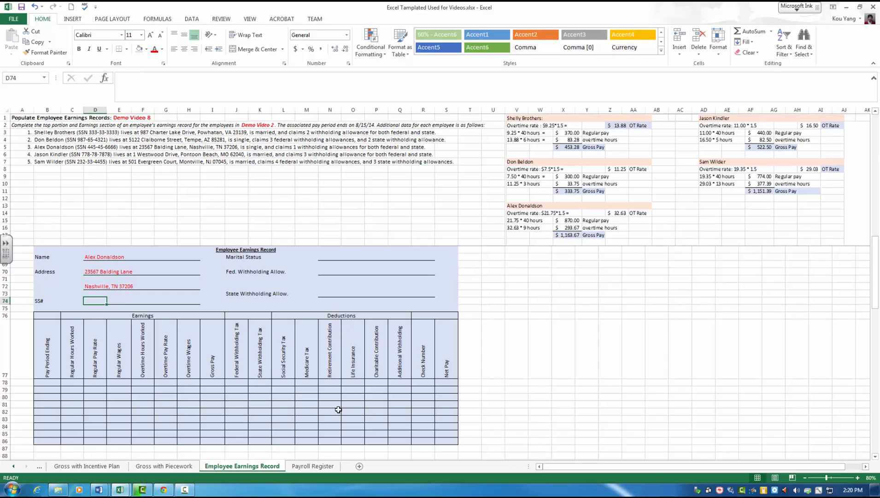
Step: Enter the third employee's social security number in the SS# field of the blue record
text(445-45-)
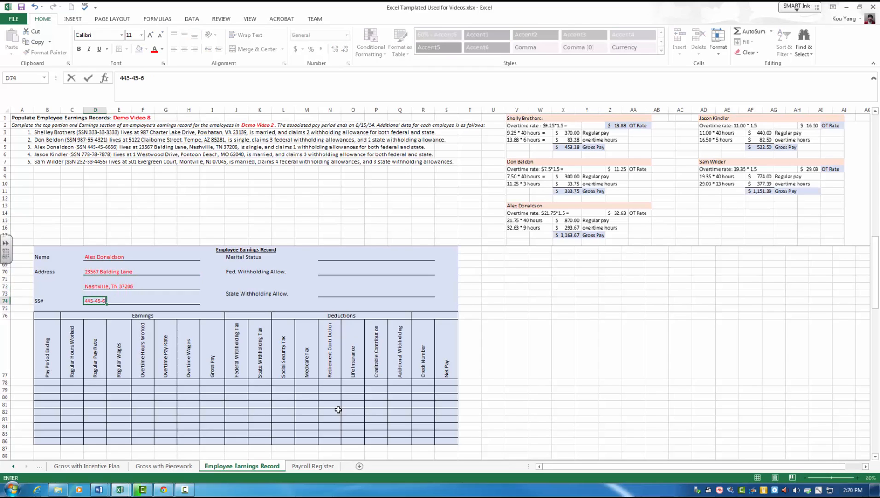
text(6666)
Step: Set the blue record's marital status to Single and both the federal and state withholding allowances to 1
click(338, 257)
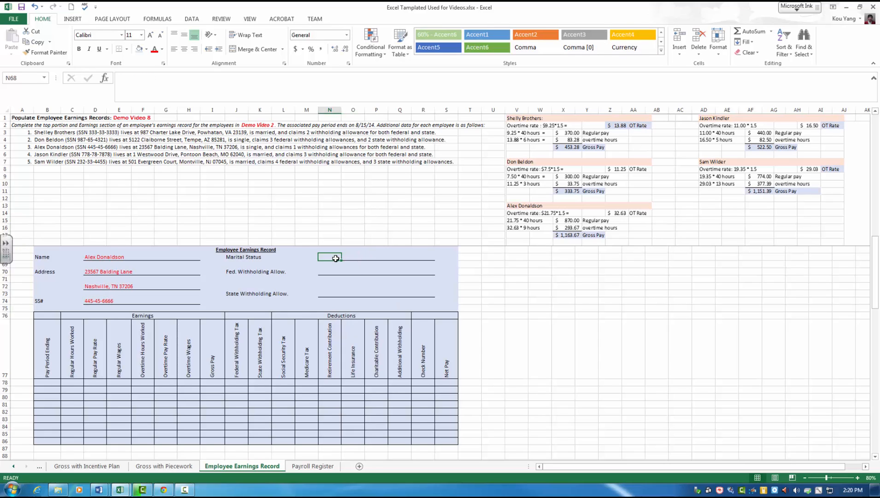
text(Single)
key(Return)
key(Return)
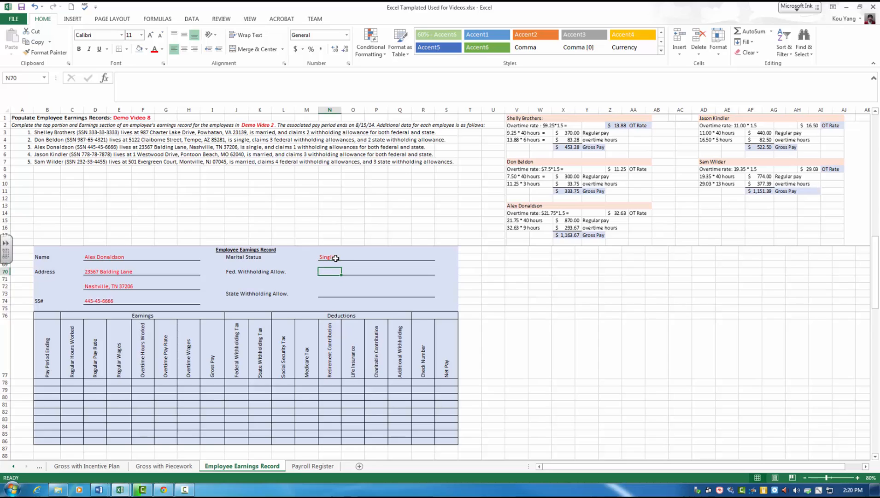
text(1)
key(Return)
key(Return)
text(1)
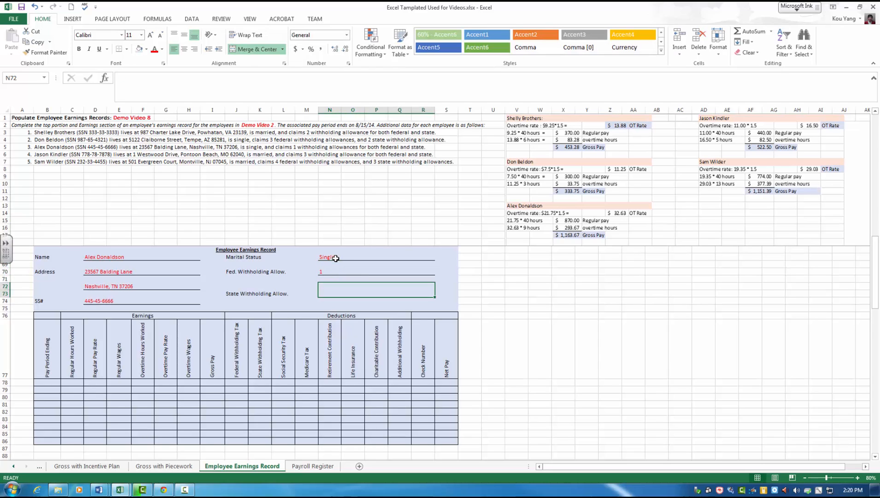
key(Return)
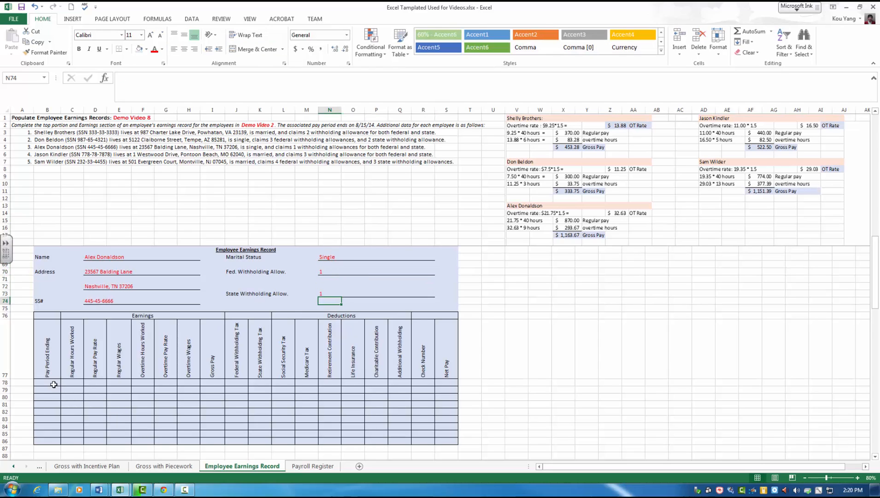
Step: Enter 8/15/2014 as the Pay Period Ending date in the first row of the blue record's table
click(51, 384)
text(8/1)
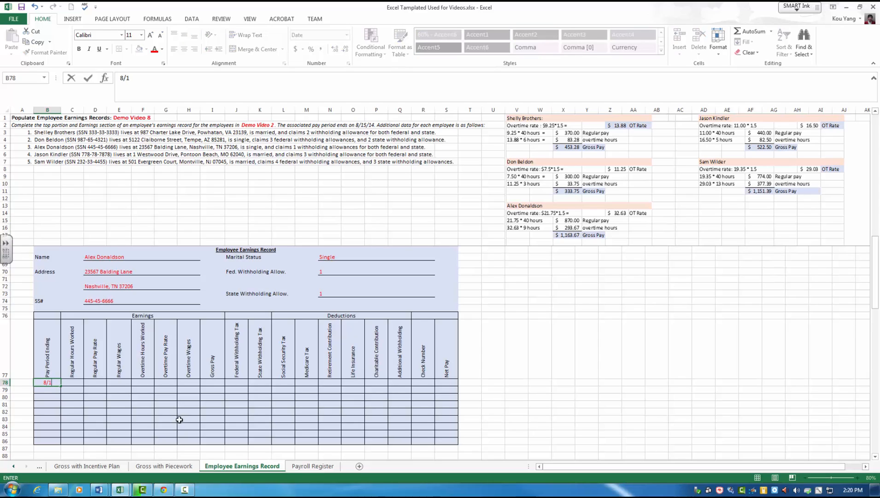
text(5/2014)
key(Tab)
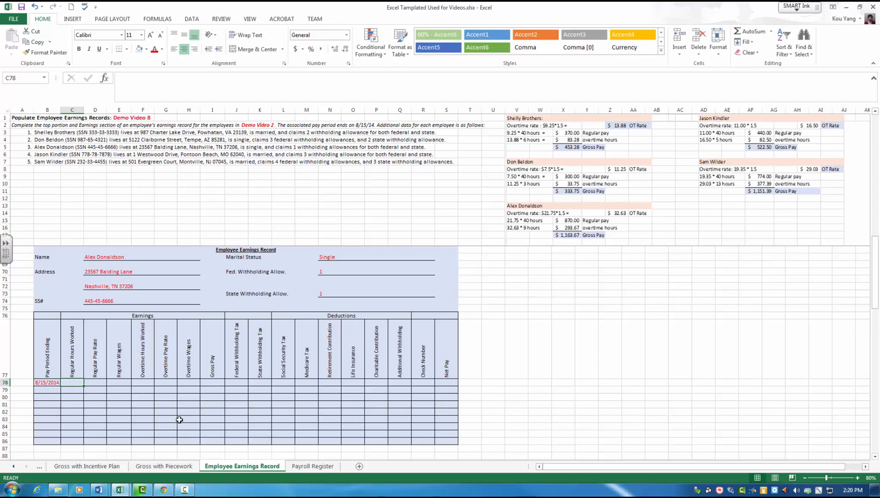
Step: Fill in the blue record's regular earnings with 40 hours worked, a pay rate of 21.75 and regular wages of 870
text(40)
key(Tab)
text(21)
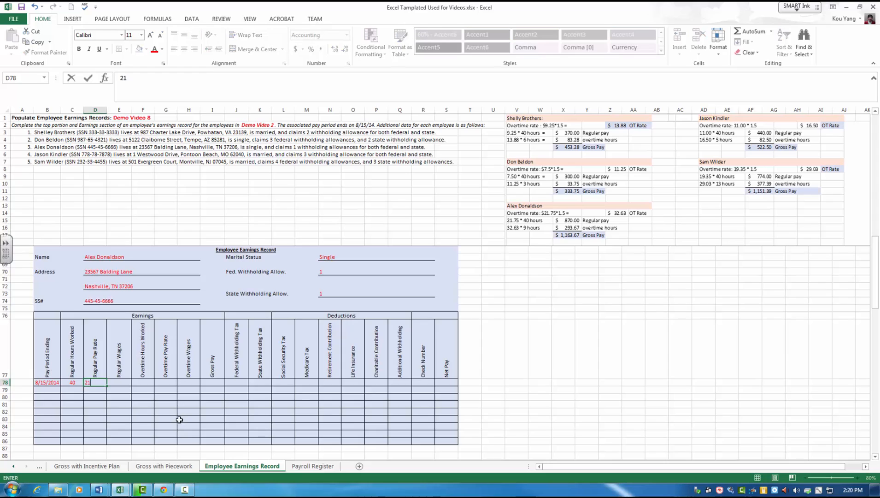
text(.75)
key(Tab)
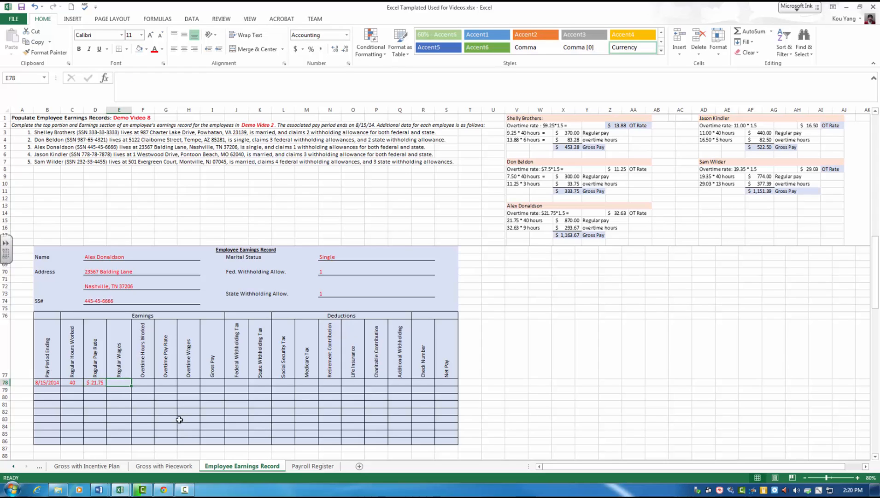
text(87)
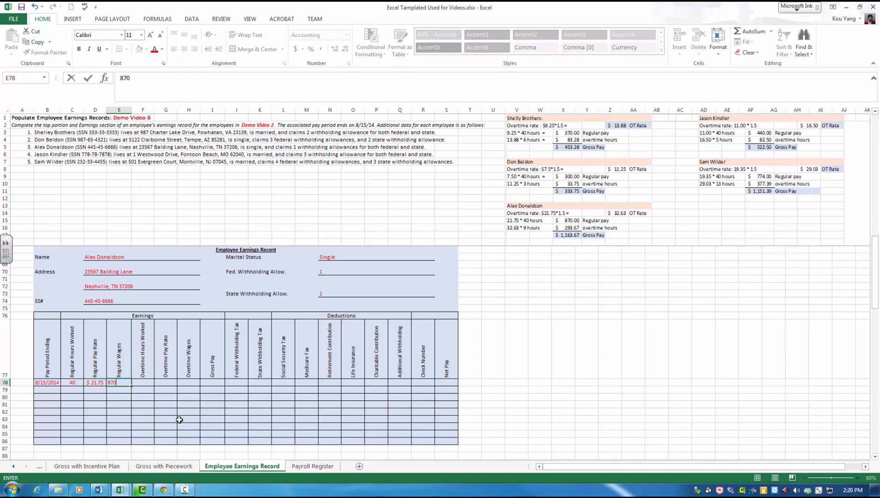
text(0)
key(Tab)
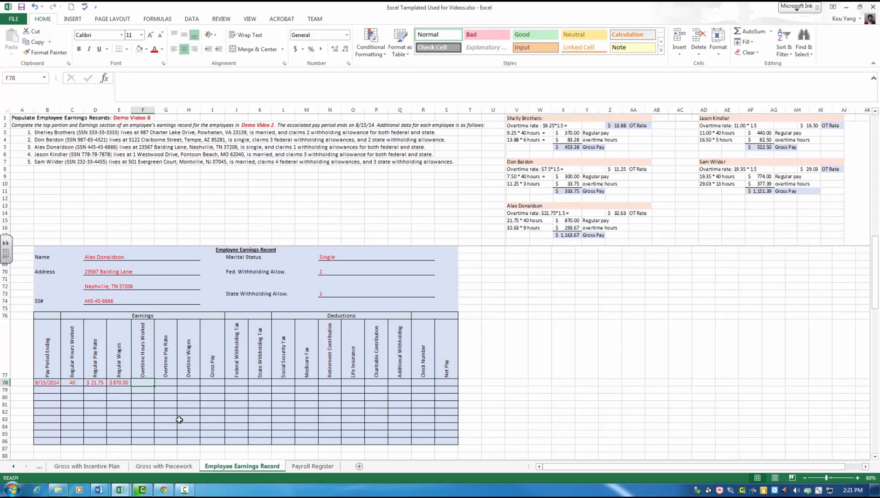
Step: Fill in the blue record's overtime earnings with 9 hours, a pay rate of 32.63 and overtime wages of 293.67
text(9)
key(Tab)
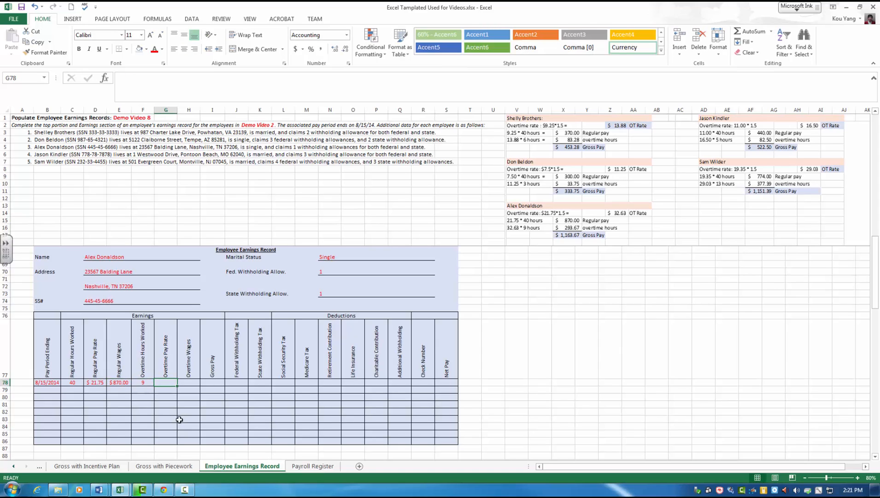
text(32.63)
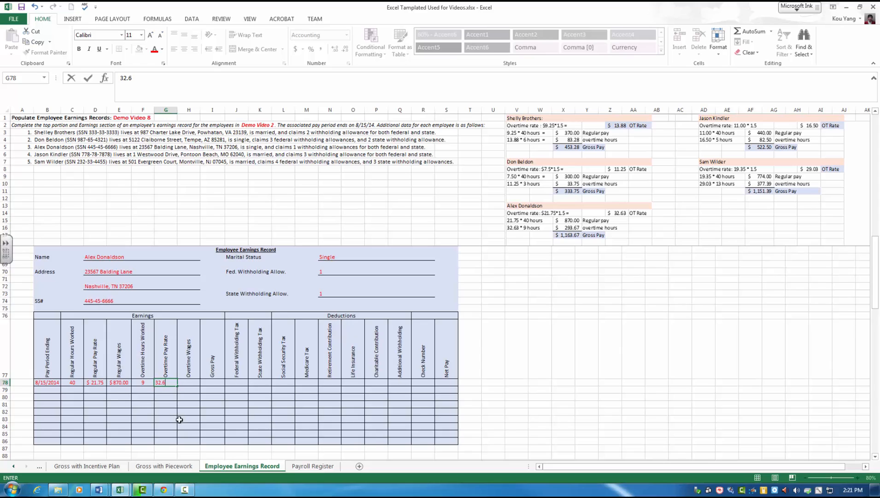
key(Tab)
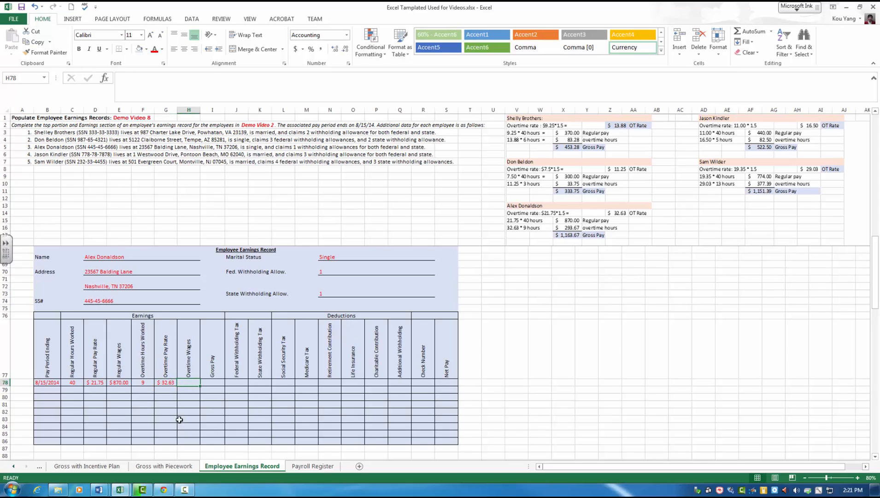
text(293.67)
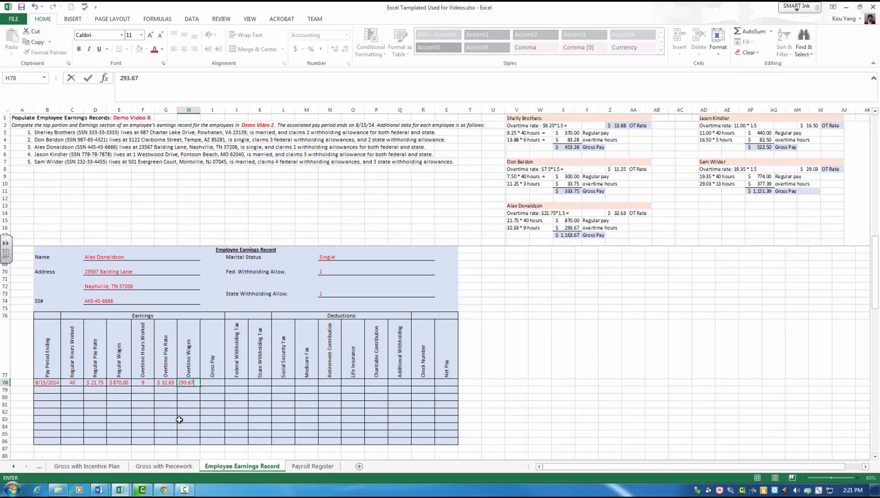
key(Tab)
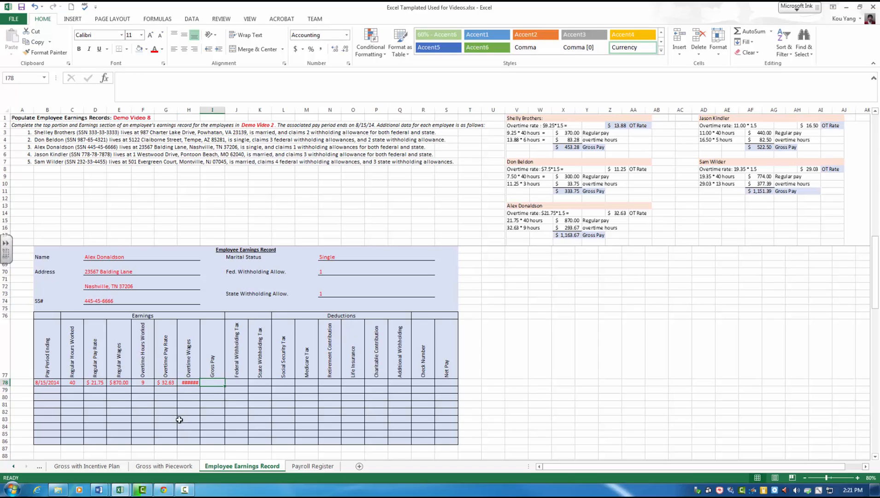
Step: Enter 1163.67 as the blue record's gross pay and widen the Overtime Wages column to fit its amount
text(11)
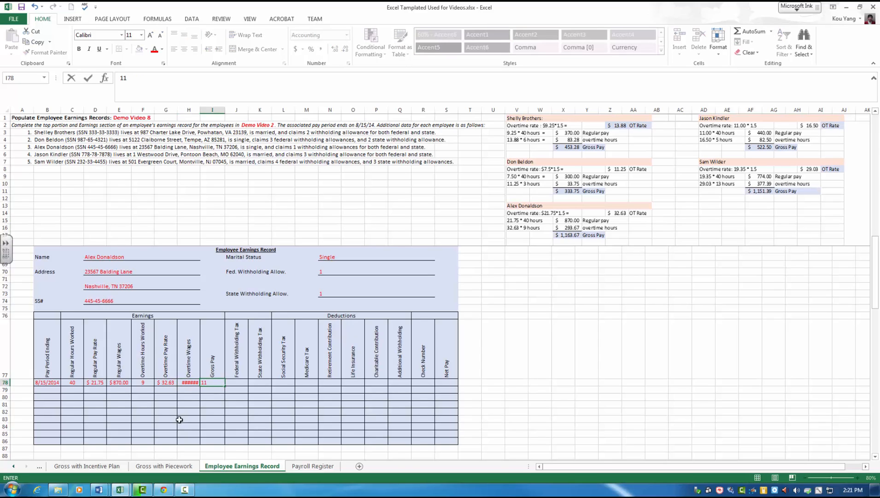
text(63.67)
key(Return)
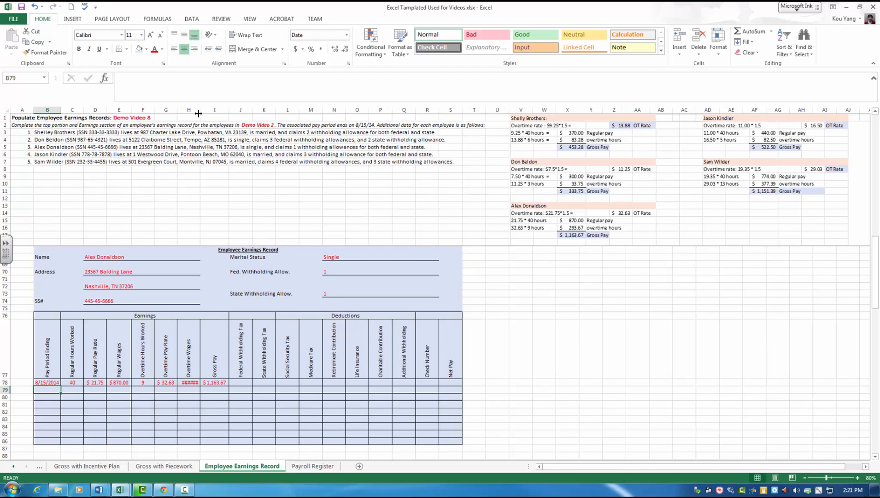
drag(201, 111, 205, 111)
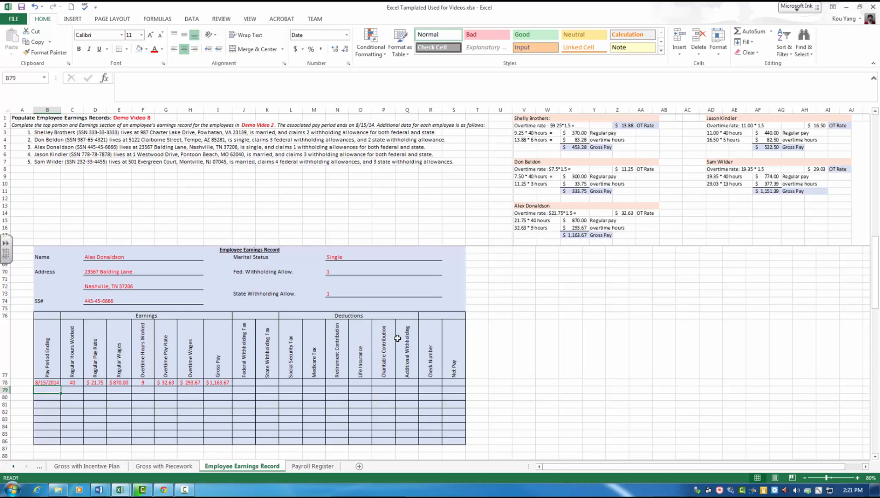
Step: Apply the red font color to the peach record's personal detail fields, withholding fields and empty table rows
scroll(397, 338, down, 8)
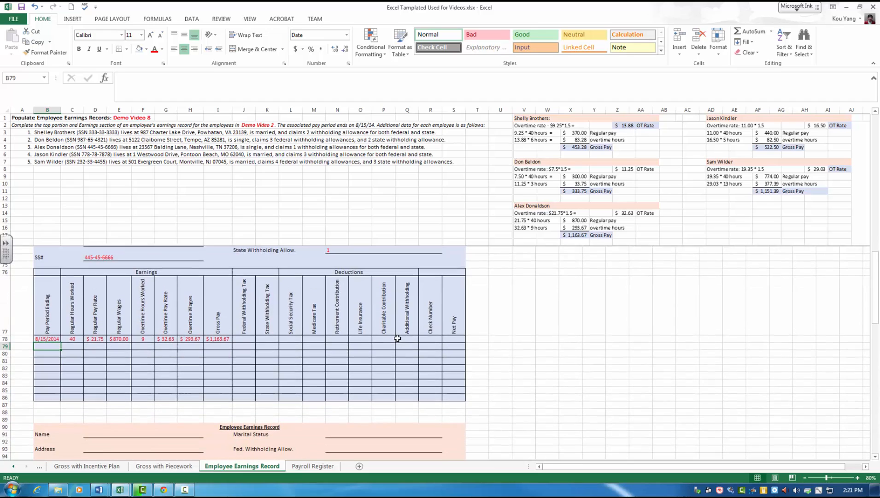
scroll(397, 338, down, 2)
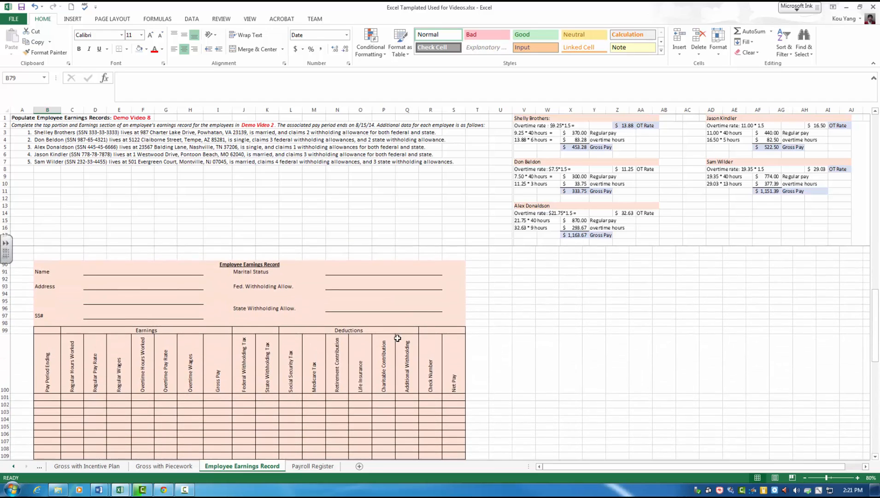
scroll(343, 330, up, 1)
drag(83, 273, 171, 312)
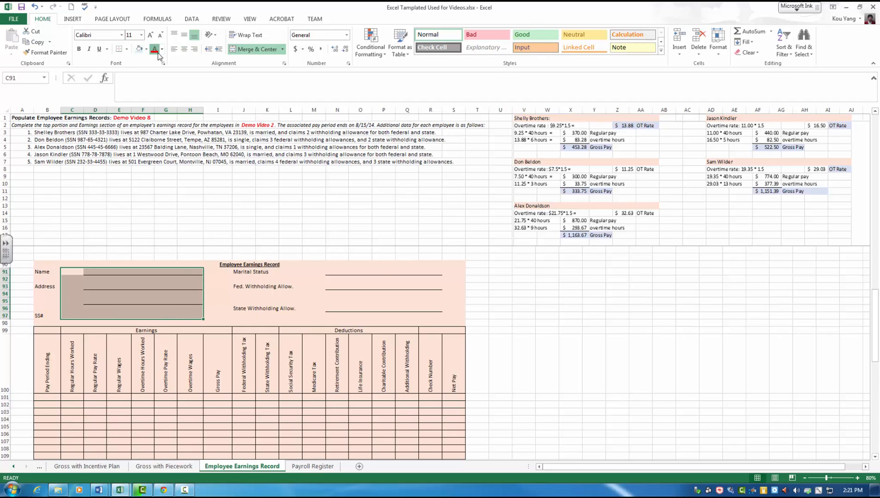
drag(328, 271, 434, 309)
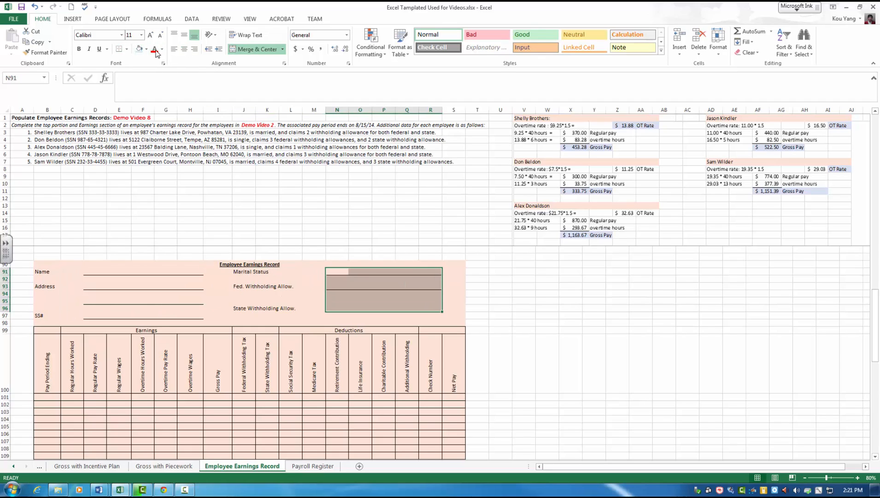
drag(47, 401, 446, 426)
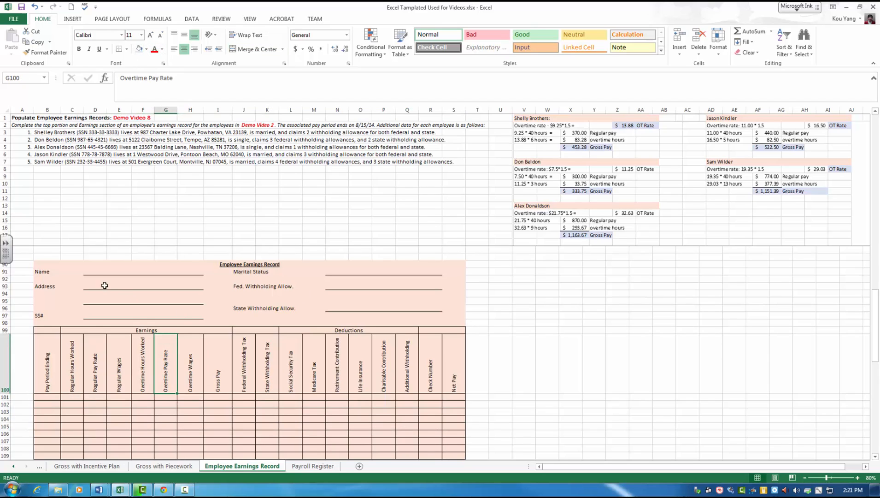
Step: Enter the fourth employee's full name in the Name field of the peach record
click(92, 273)
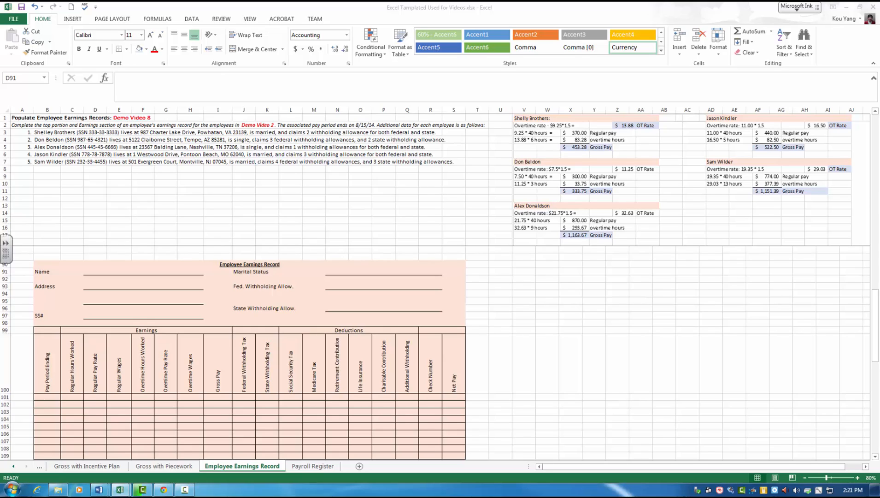
click(88, 272)
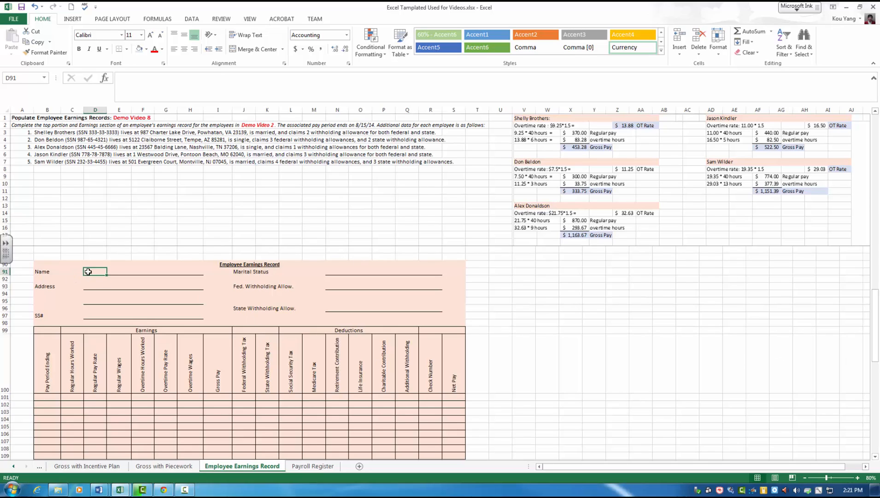
text(Jason)
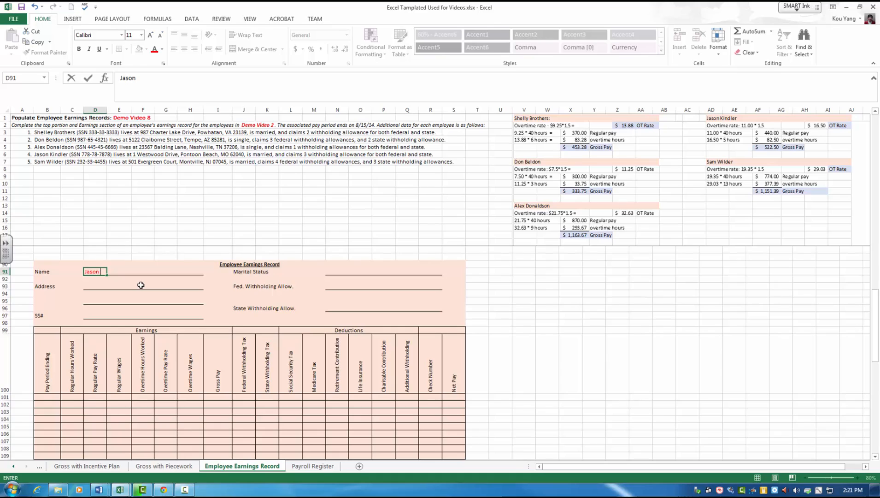
text( Kindler)
key(Return)
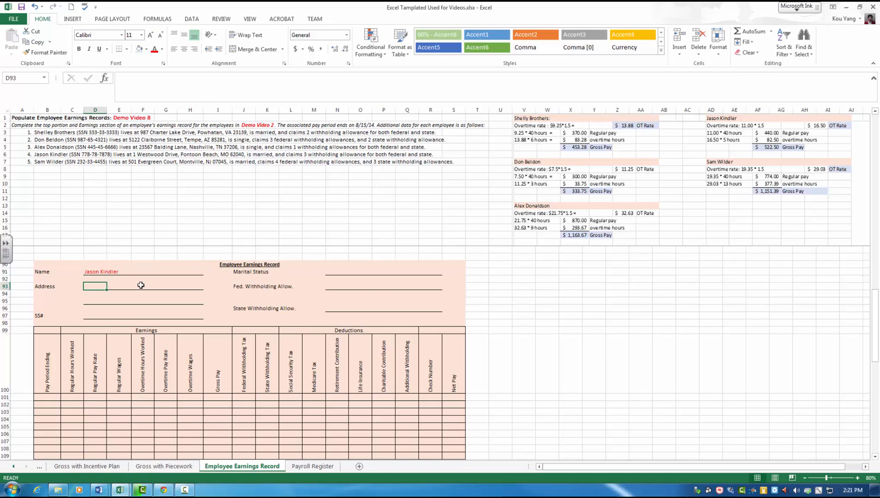
Step: Fill in the fourth employee's street address and the city, state and ZIP code on the peach record's two address lines
text(1 Westwood)
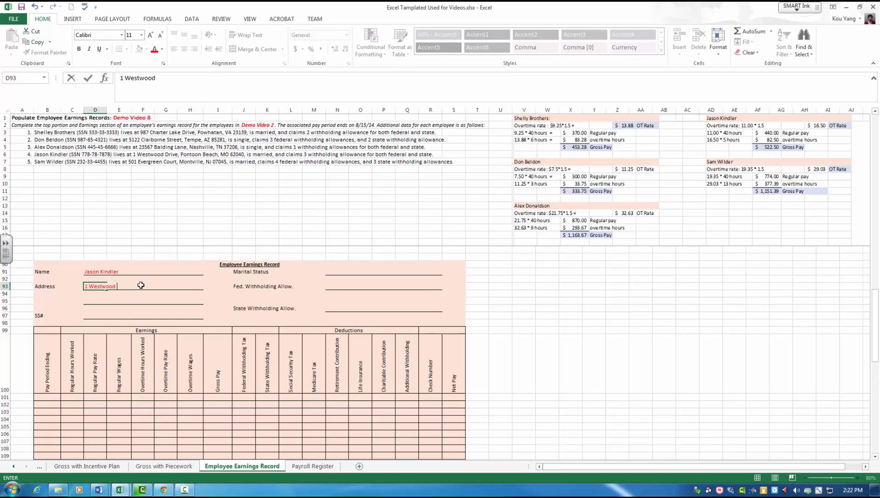
text( Drive)
key(Return)
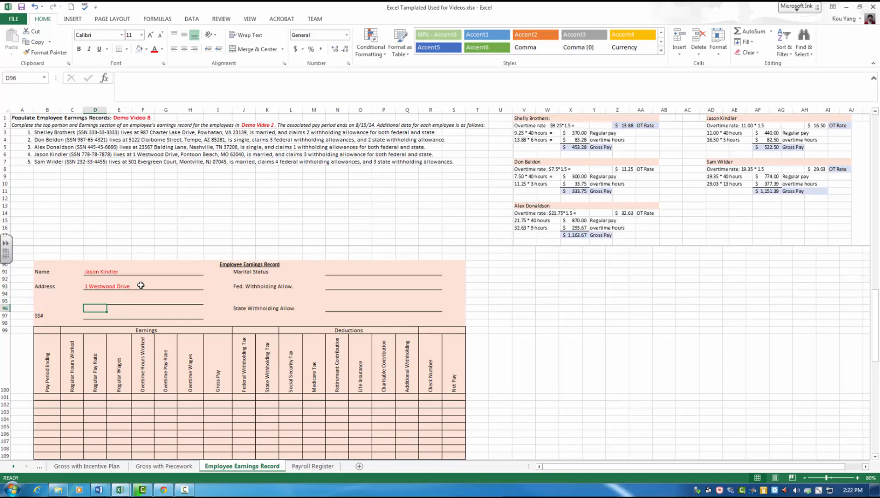
text(Pontoon Beach,)
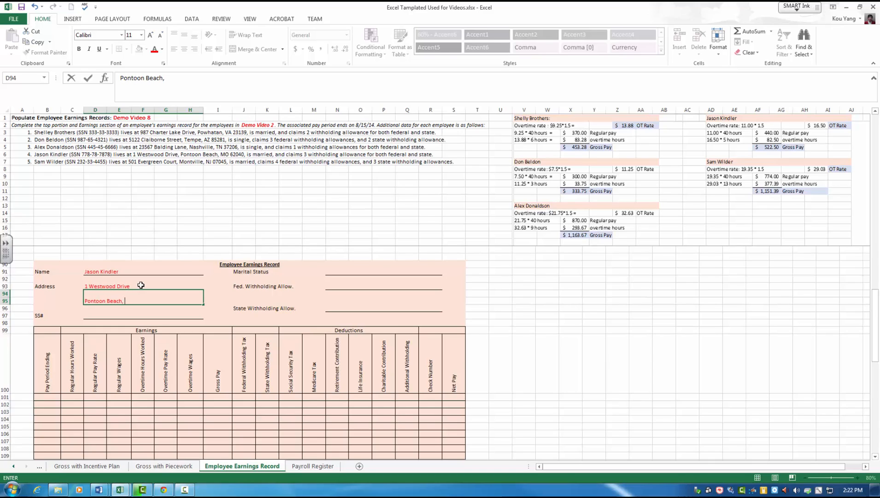
text( MO 62040)
key(Return)
key(Return)
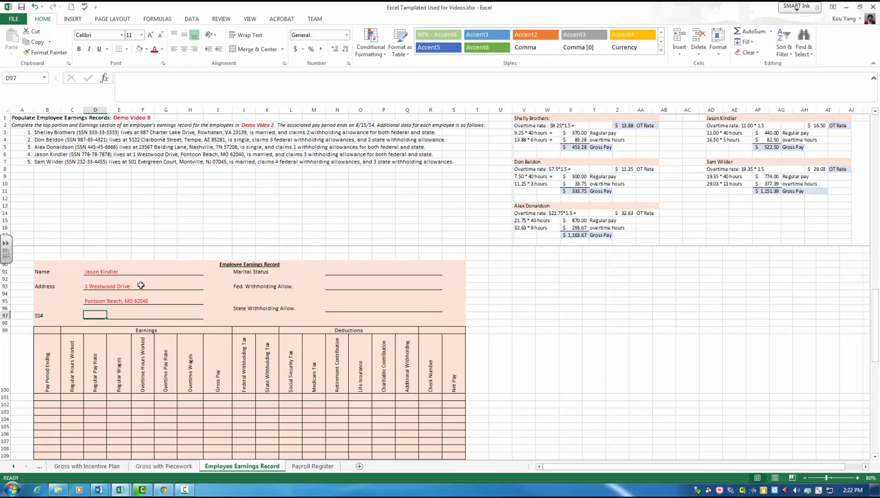
Step: Enter the fourth employee's social security number in the SS# field of the peach record
text(7)
key(BackSpace)
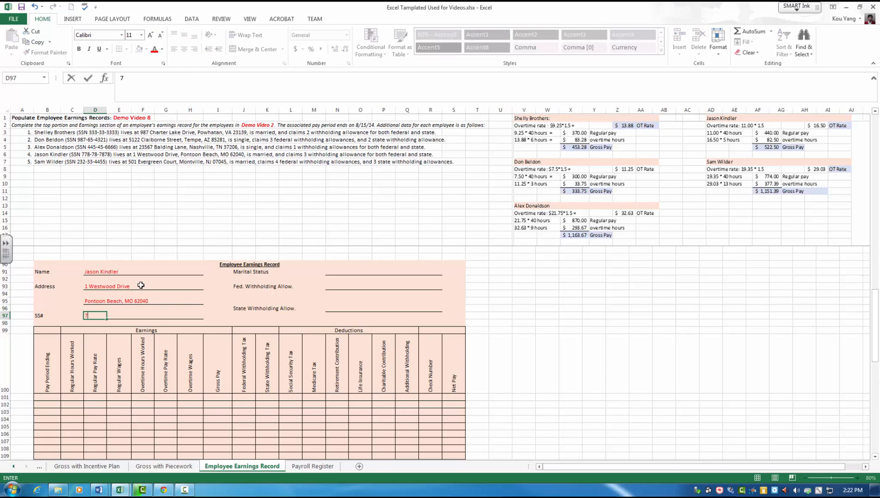
text(78-78-7878)
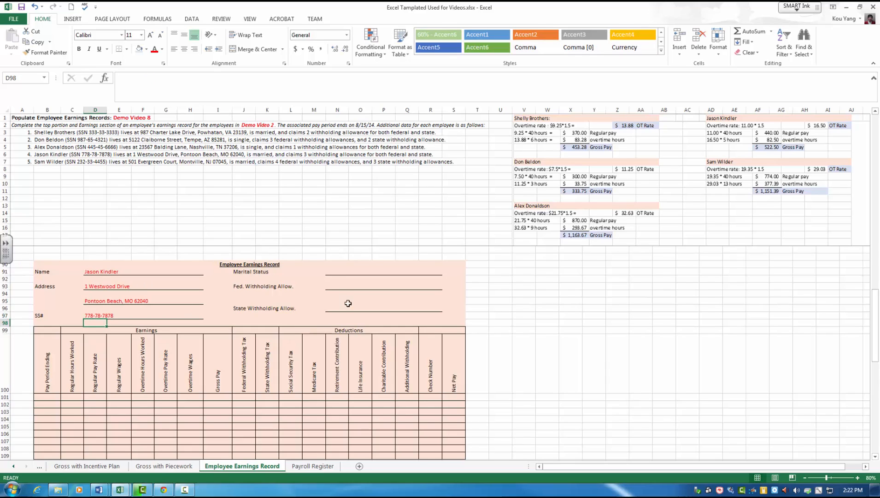
Step: Set the peach record's marital status to Married and both the federal and state withholding allowances to 3
click(340, 272)
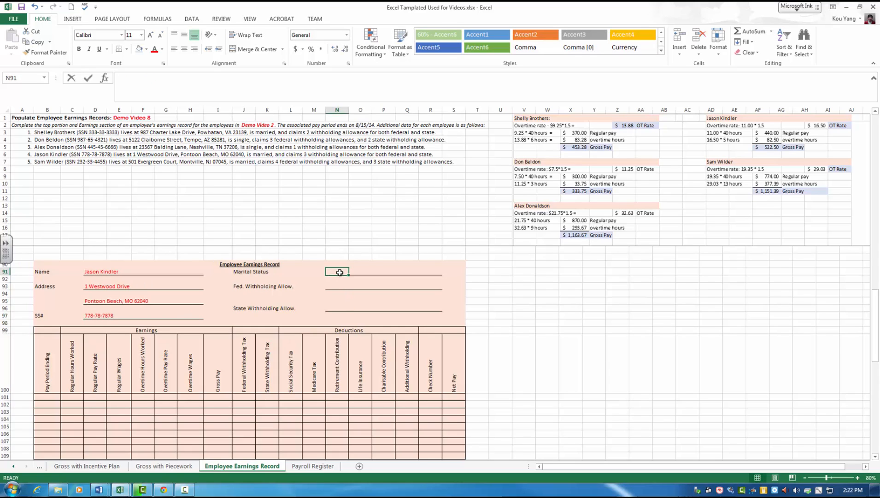
text(Married)
key(Return)
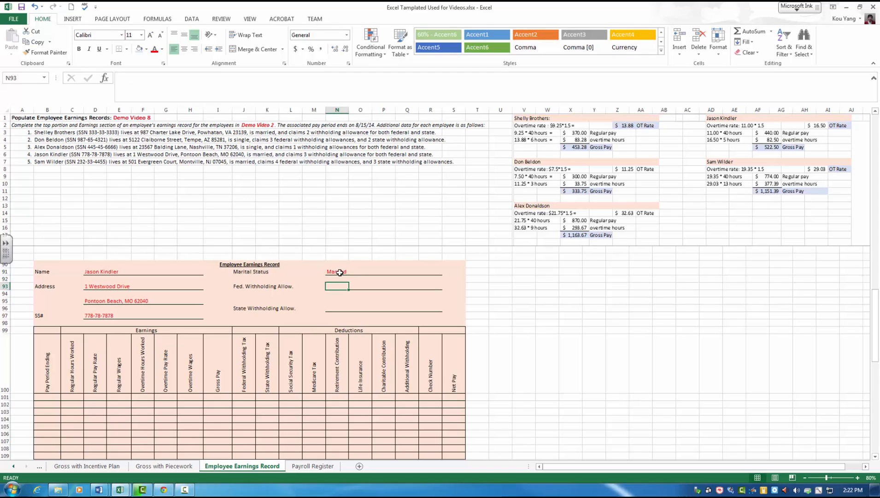
text(3)
key(Return)
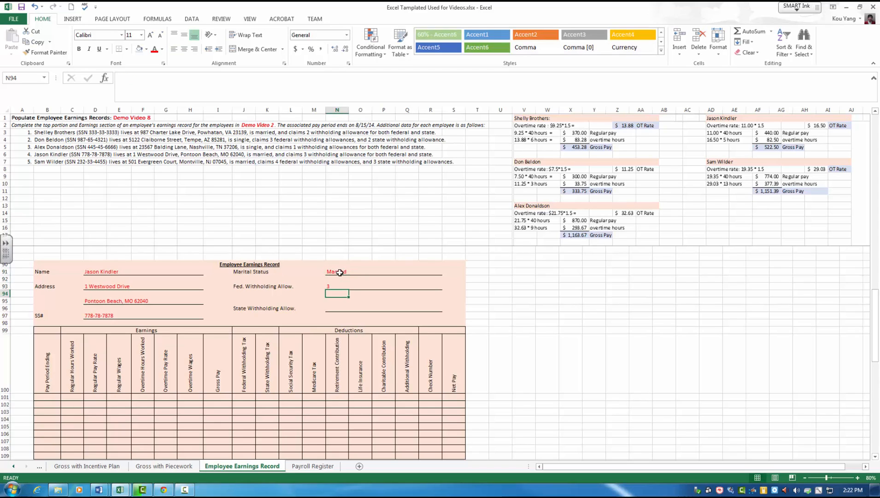
text(3)
key(Return)
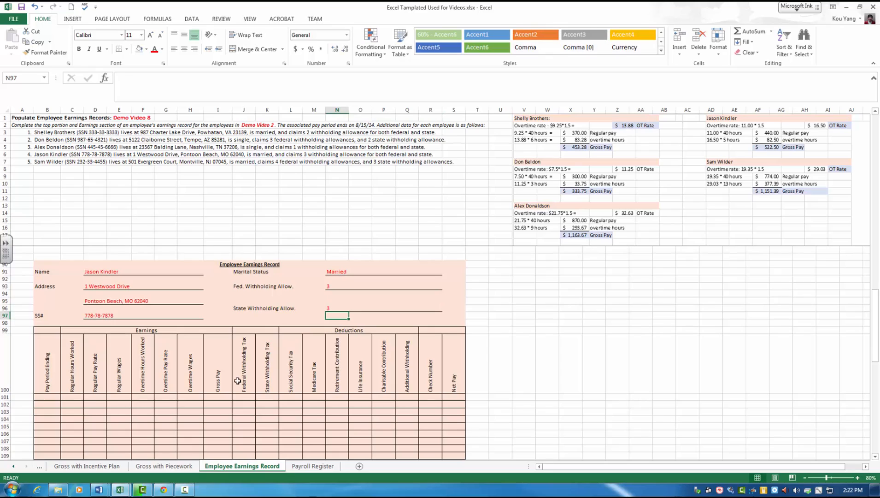
Step: Enter pay period ending 8/15/2014 and 40 regular hours worked in the first Earnings row of the peach record
click(48, 396)
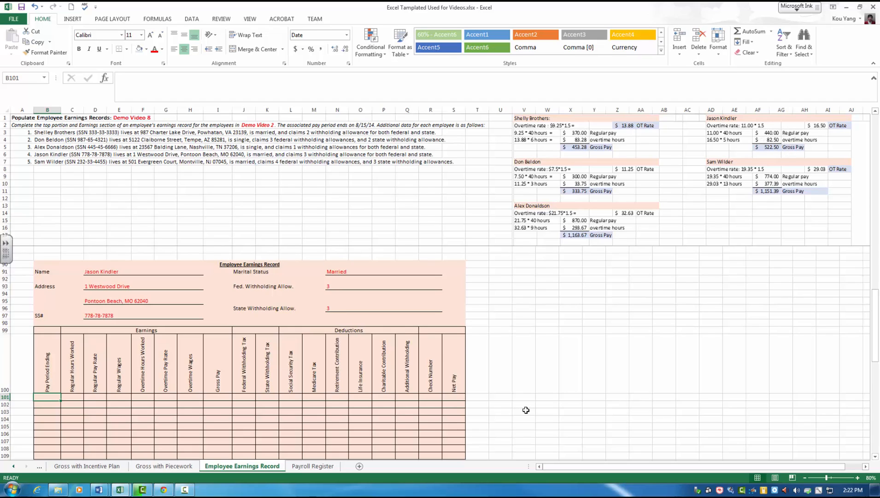
text(8/15/)
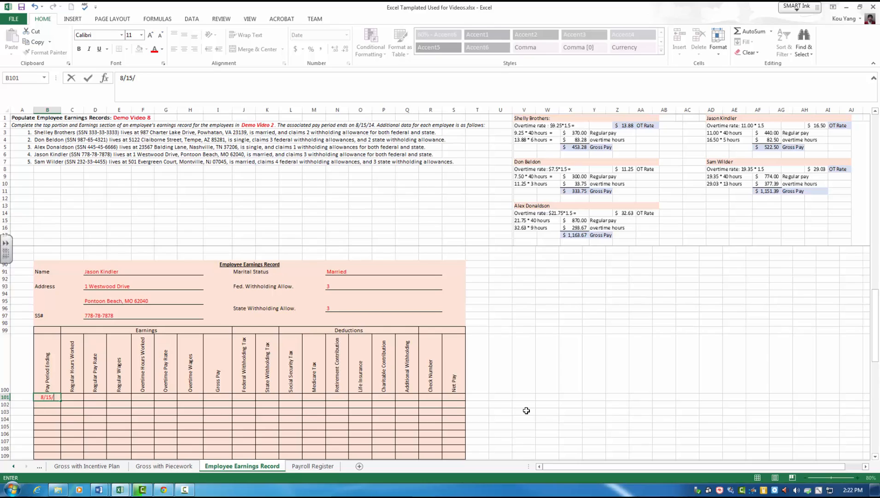
text(2014)
key(Tab)
text(40)
key(Tab)
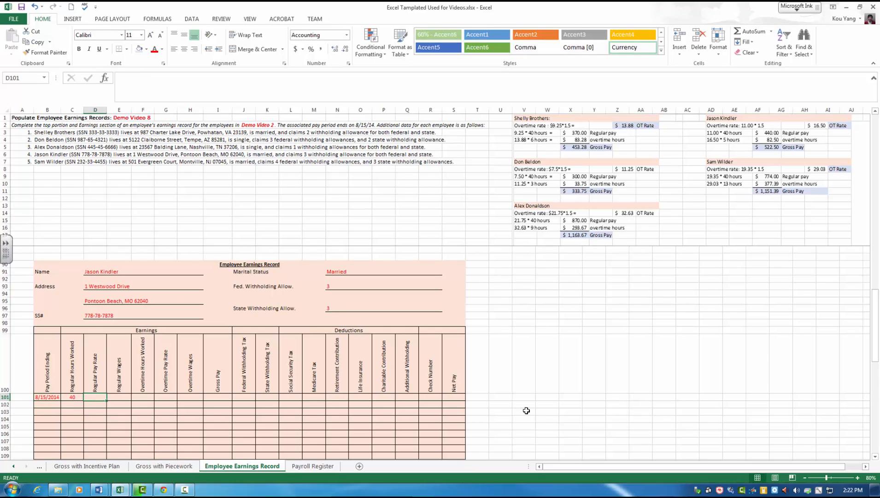
Step: Enter a regular pay rate of 11 and regular wages of 440 in the peach record's first Earnings row
text(11)
key(Tab)
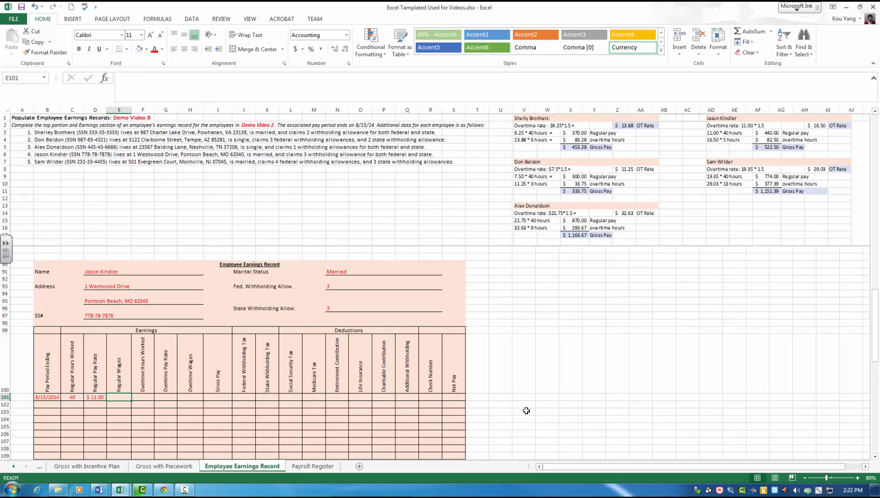
text(440)
key(Tab)
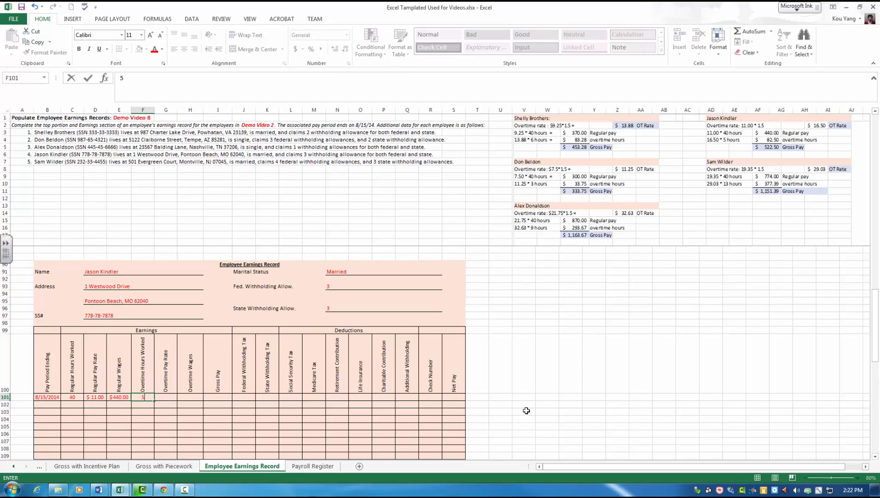
Step: Fill in the peach record's overtime entries with 5 hours, a 16.5 overtime pay rate and 82.5 overtime wages
text(5)
key(Tab)
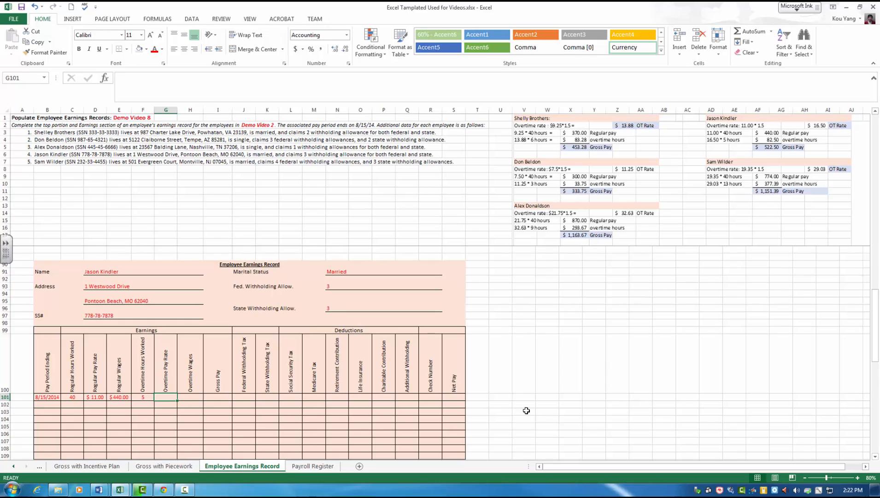
text(6)
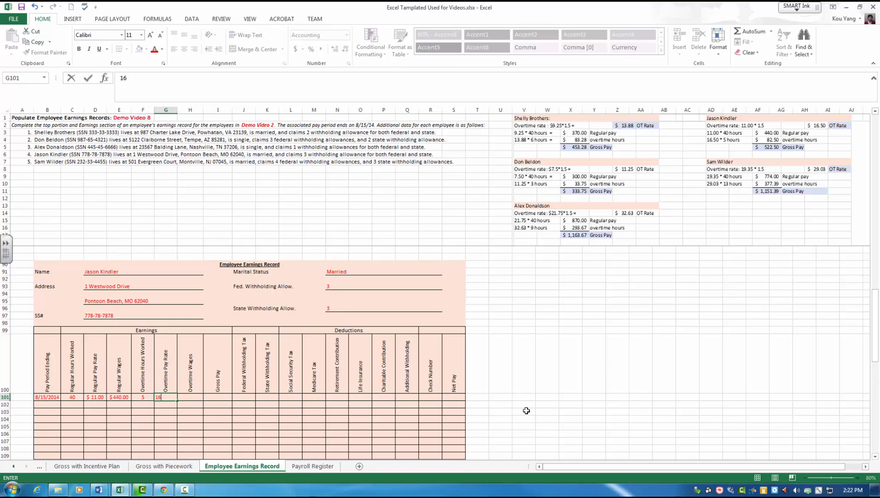
text(.5)
key(Tab)
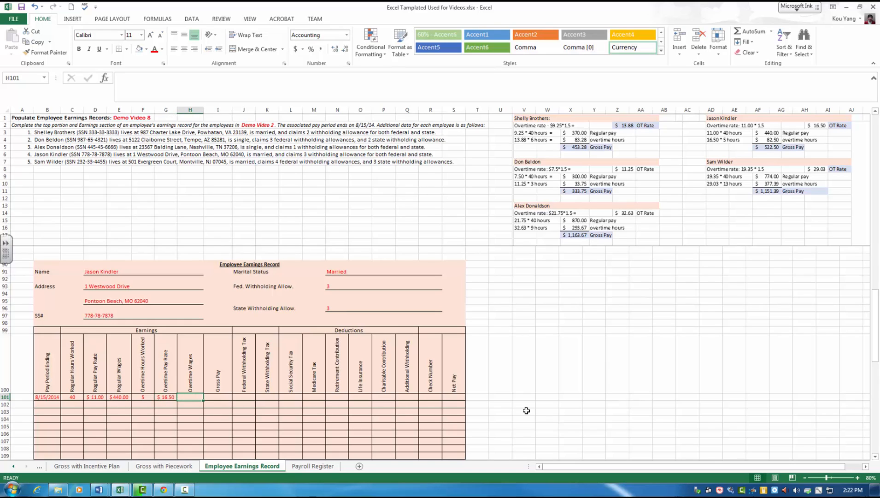
text(82.5)
key(Tab)
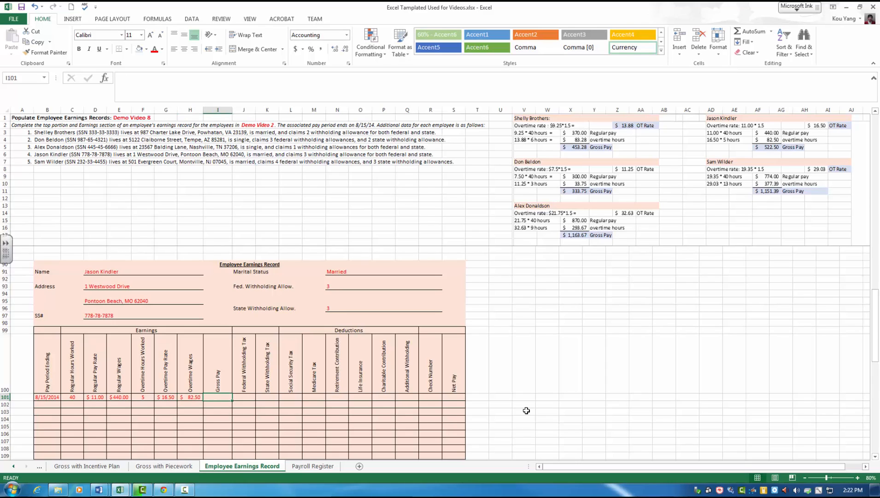
Step: Enter 522.50 as the gross pay in the peach record's first Earnings row
key(Left)
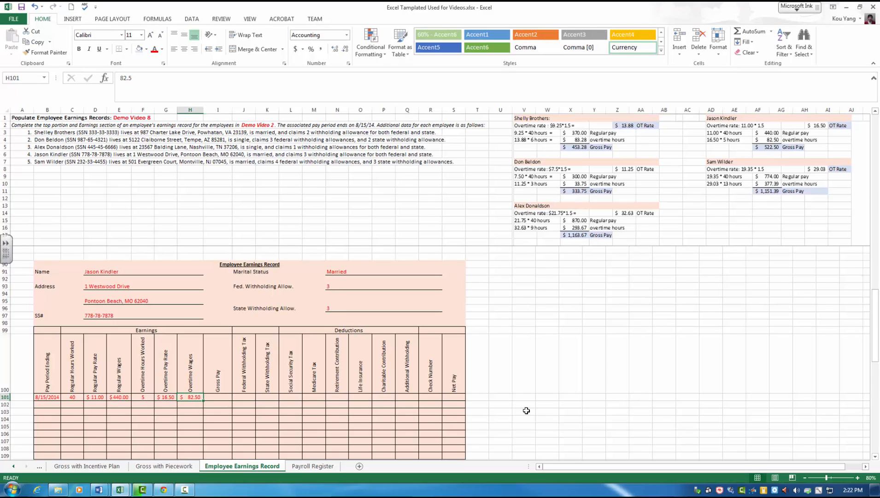
key(Right)
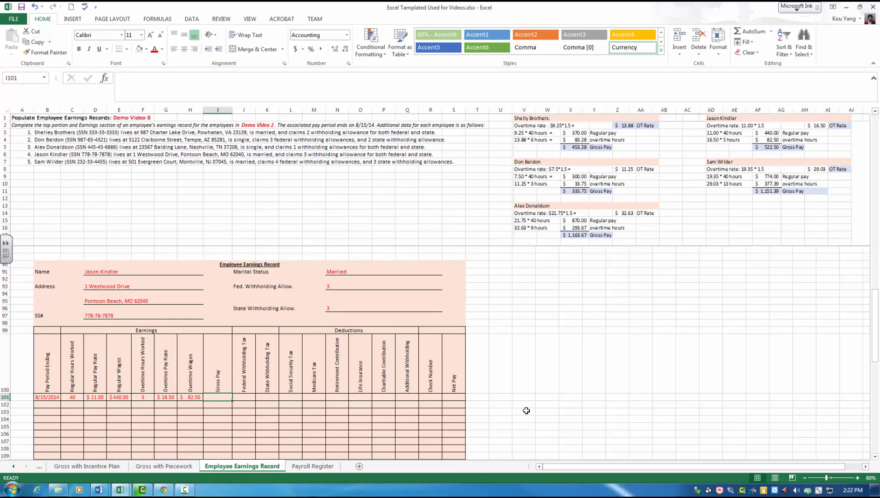
text(522.)
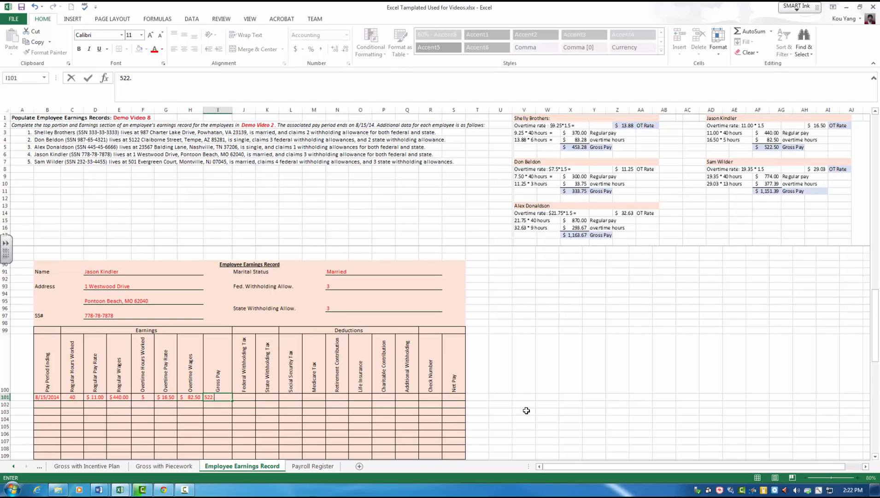
text(50)
key(Return)
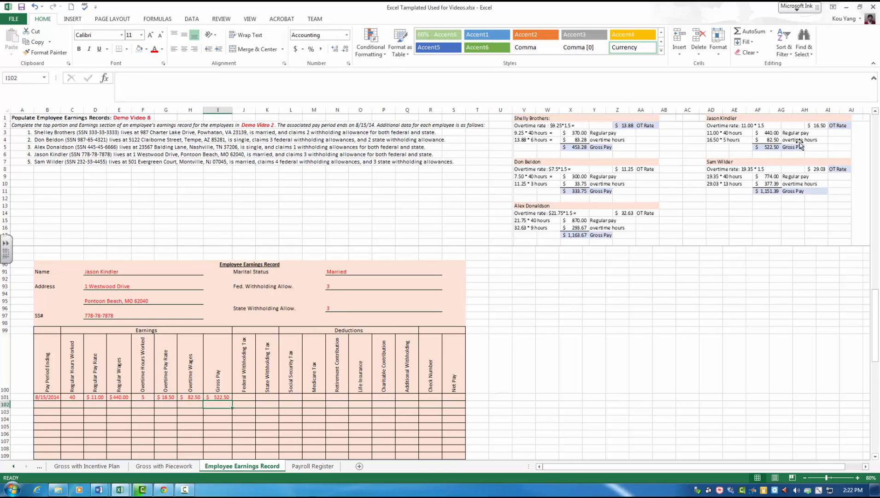
click(320, 411)
click(577, 442)
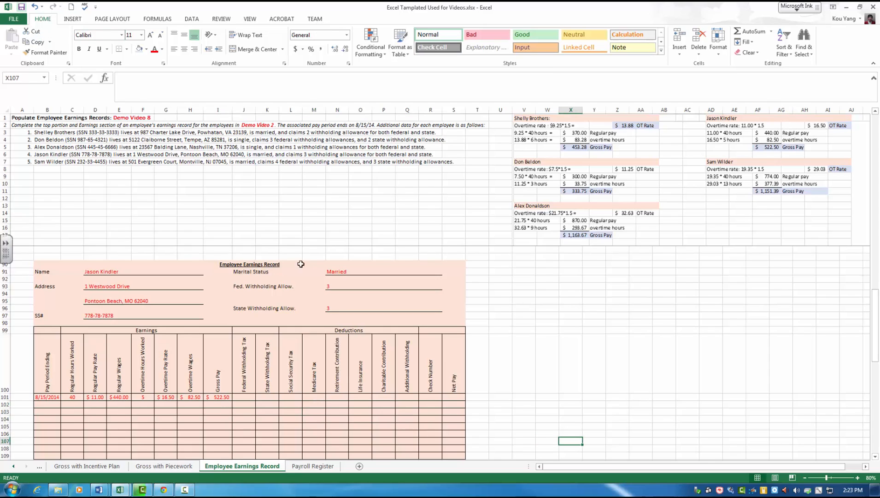
Step: Apply the red font color to the name, address, SS#, marital status and withholding entry cells of the pink record
scroll(390, 268, down, 6)
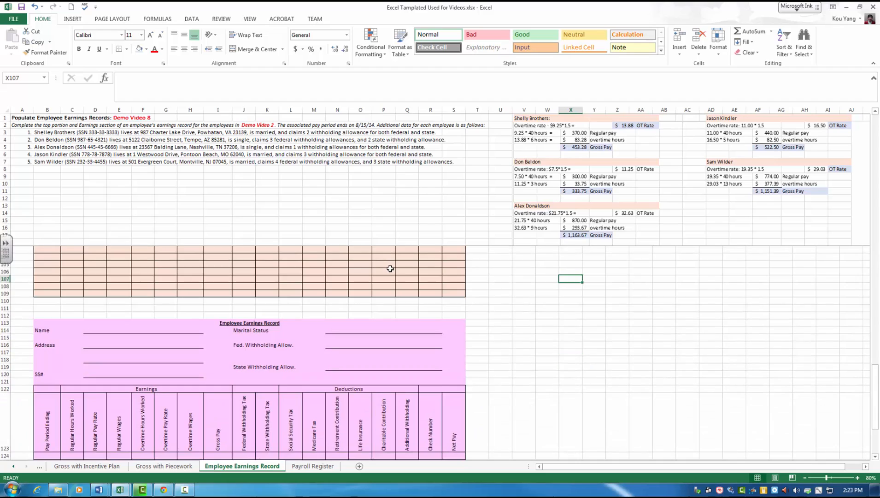
scroll(390, 268, down, 2)
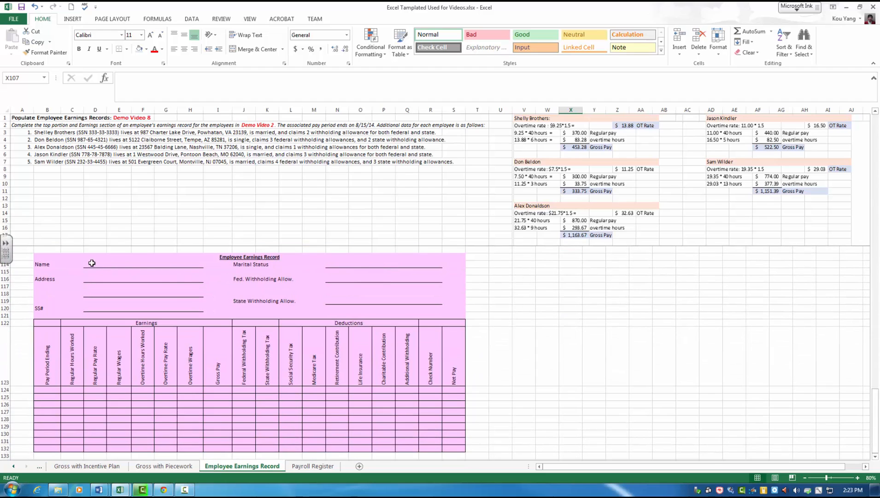
drag(92, 263, 219, 317)
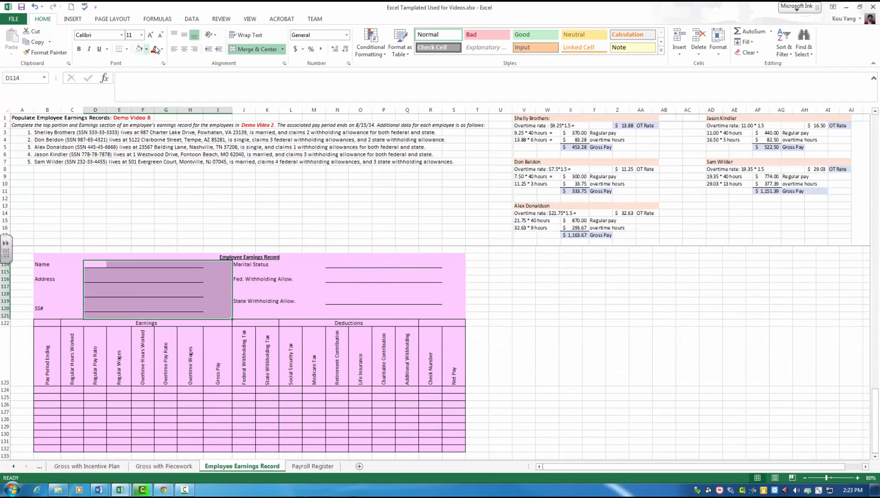
drag(328, 265, 452, 301)
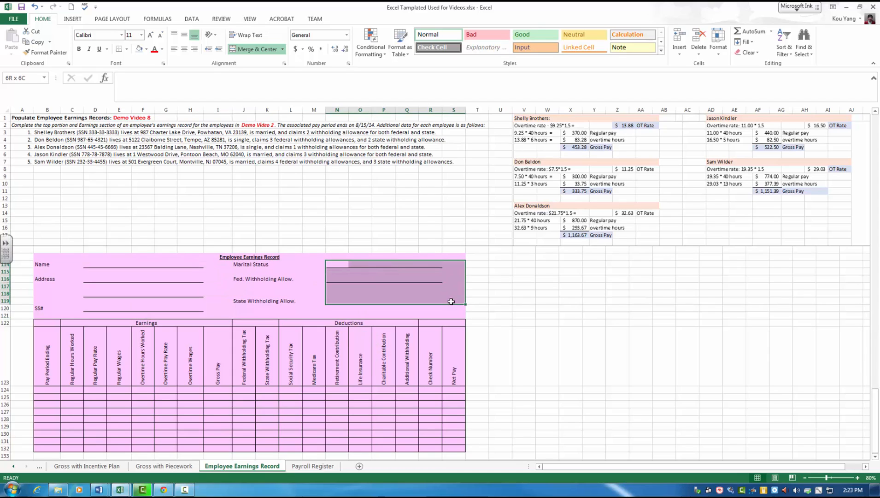
Step: Apply the red font color to the first four rows of the pink record's table, B124:S127
click(46, 389)
drag(274, 429, 463, 428)
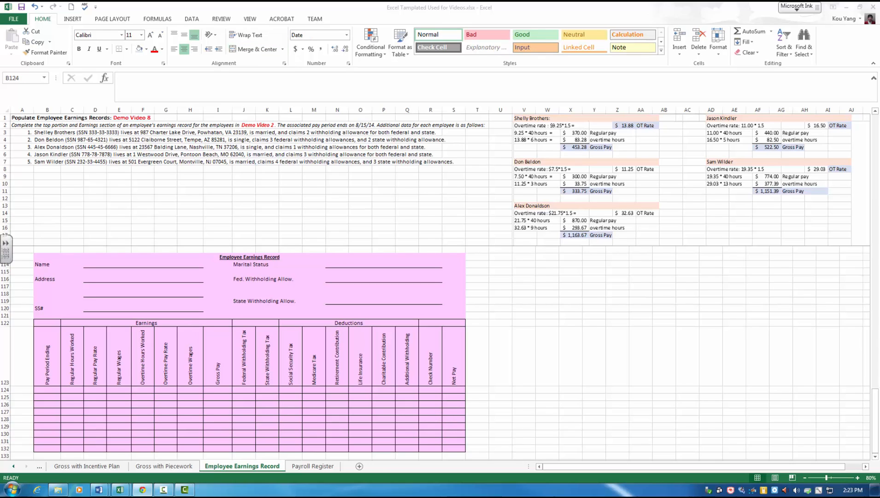
click(727, 252)
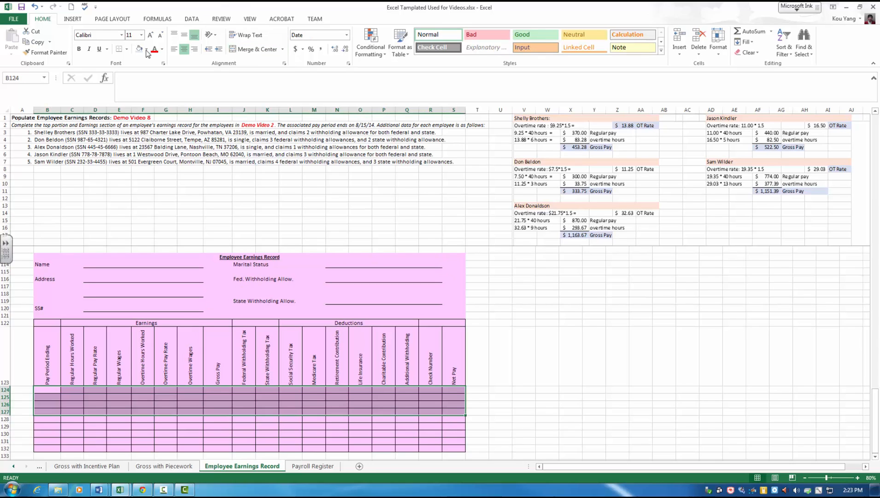
Step: Enter the fifth employee's full name in the Name field of the pink record
click(94, 265)
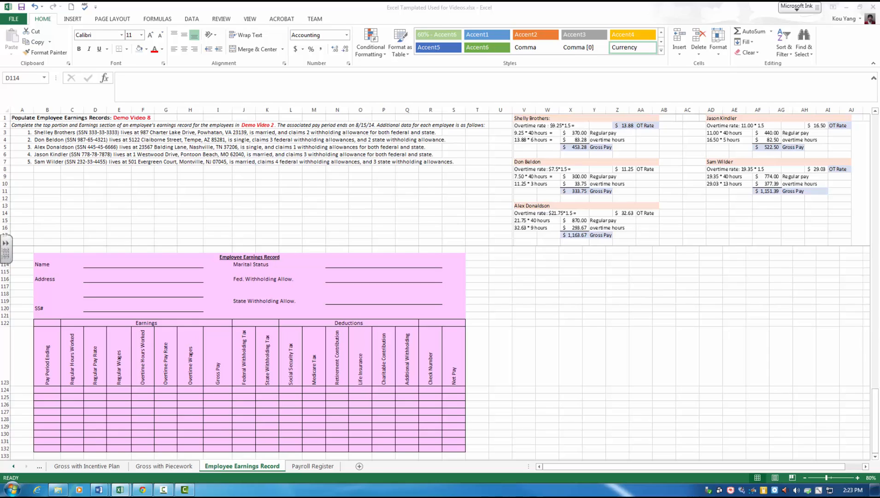
click(89, 264)
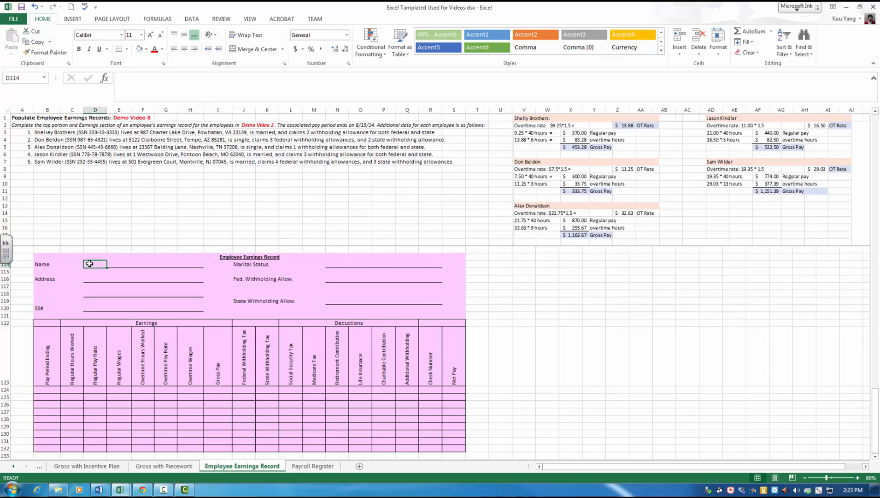
text(Sam Wilder)
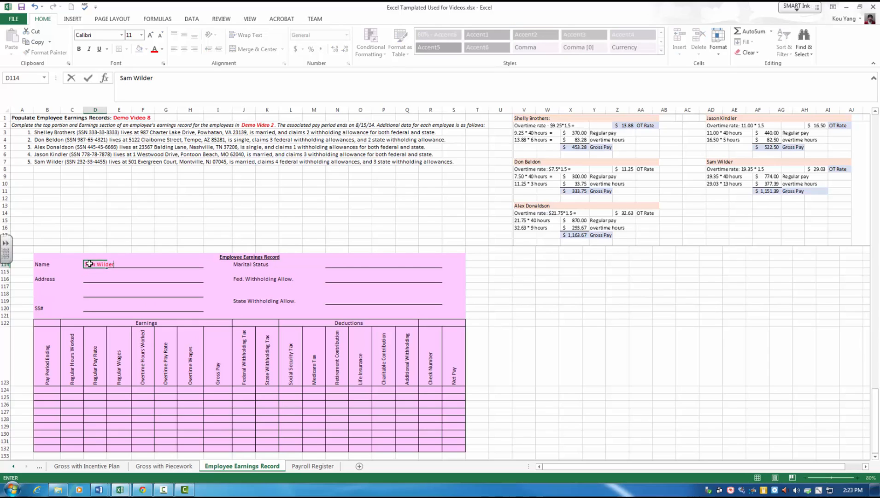
key(Return)
key(Down)
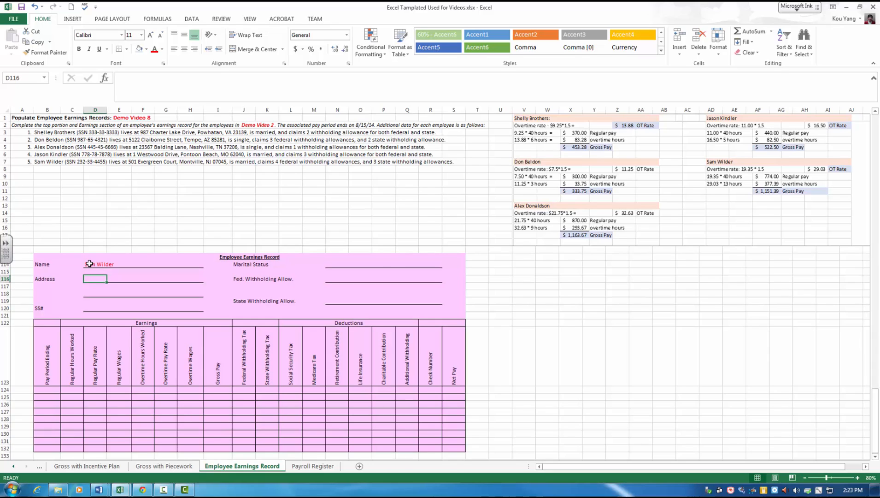
Step: Fill in the fifth employee's street address and the city, state and ZIP code on the pink record's two address lines
text(501 Ever)
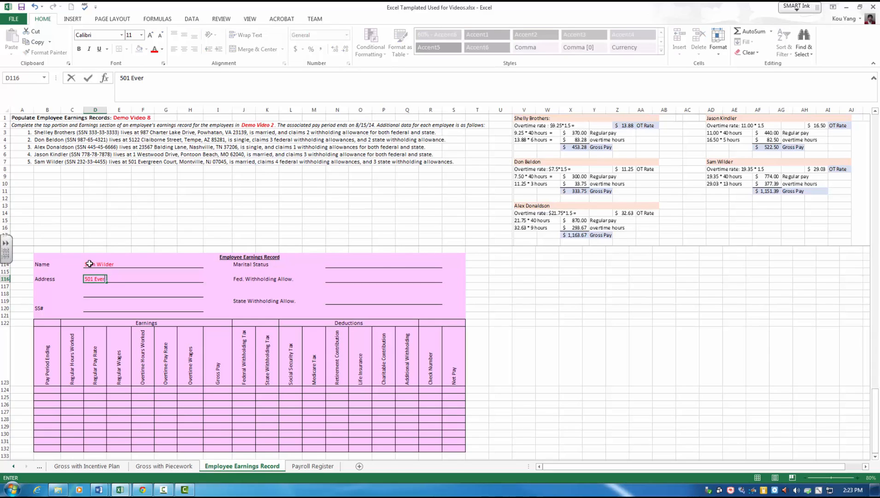
text(gren Court)
key(Return)
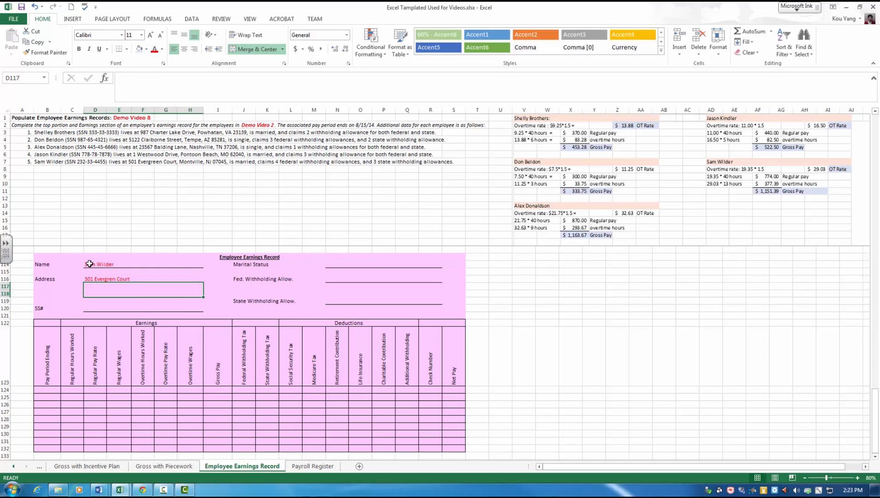
text(Montville)
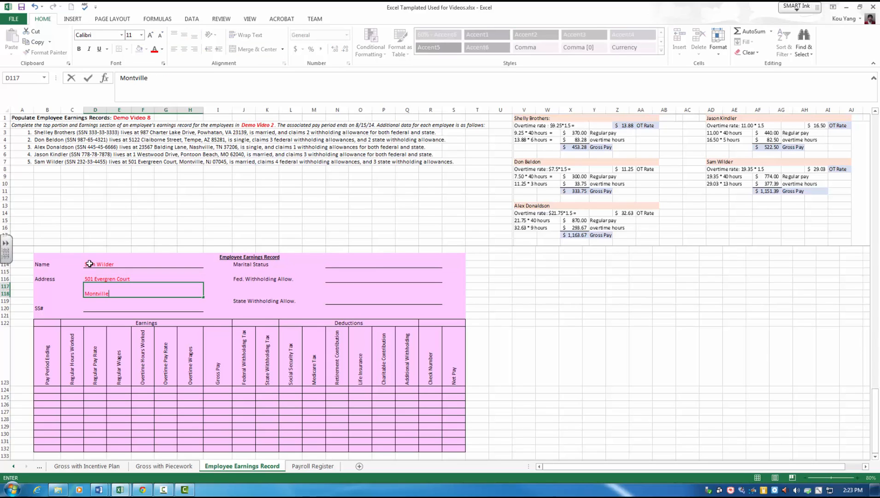
text(, M)
key(Return)
key(Return)
Step: Enter the fifth employee's social security number in the SS# field of the pink record
text(232)
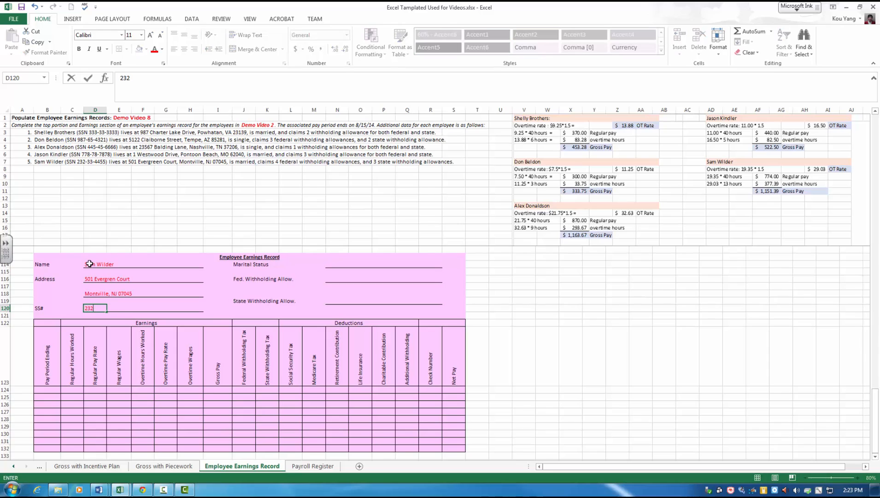
text(-33-4455)
Step: Set the pink record's marital status to Married, the federal withholding allowance to 4 and the state allowance to 3
click(335, 266)
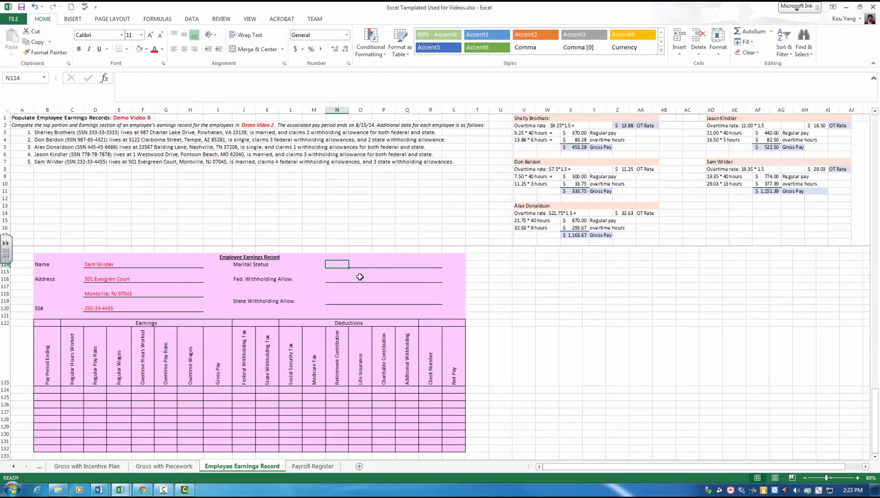
text(Mar)
key(Return)
key(Return)
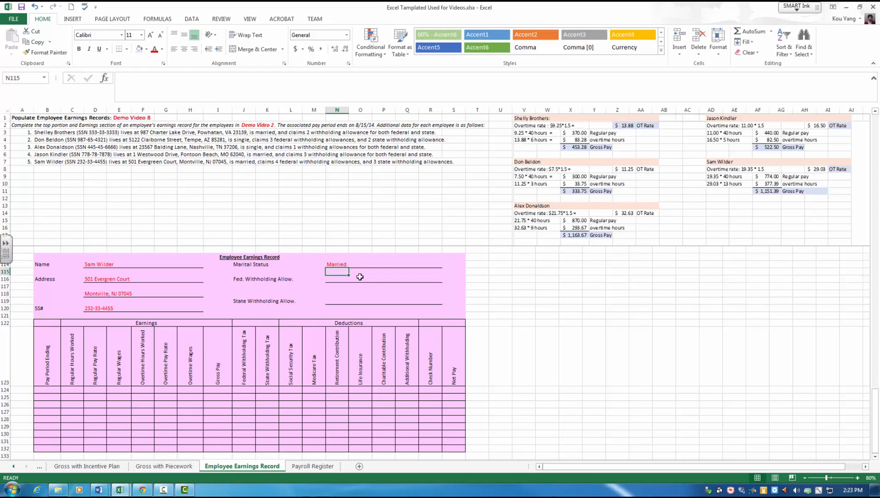
text(4)
key(Return)
key(Return)
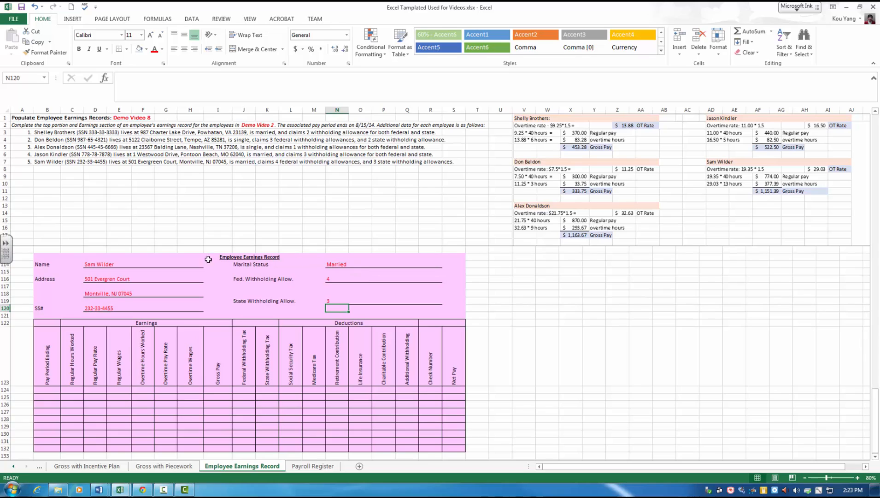
Step: Enter pay period ending 8/15/2014 and 40 regular hours worked in the first Earnings row of the pink record
click(52, 388)
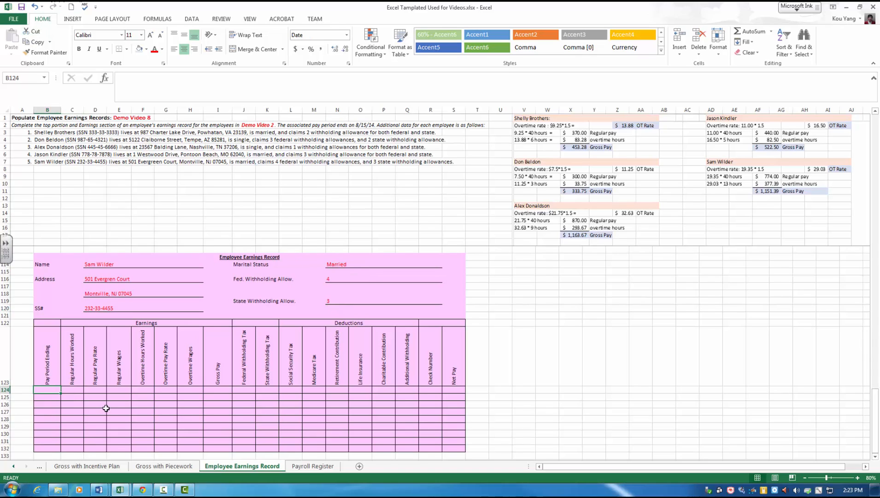
text(8/15*/)
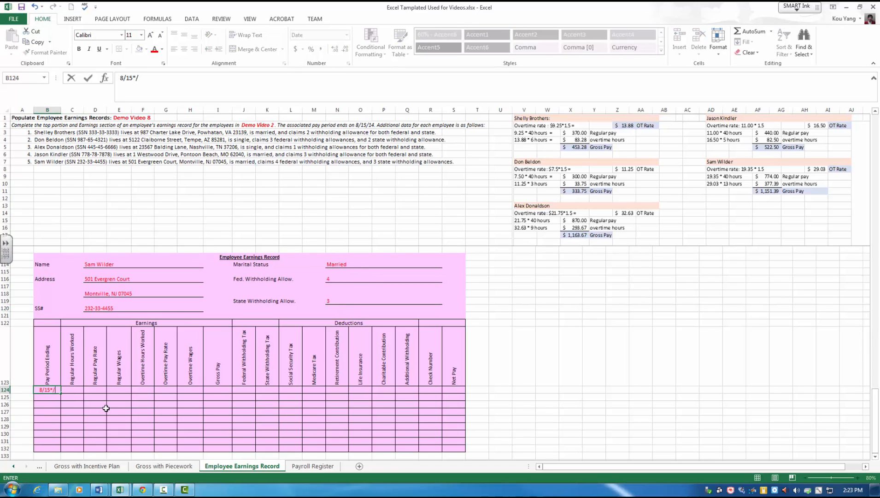
text(2014)
key(Tab)
text(40)
key(Tab)
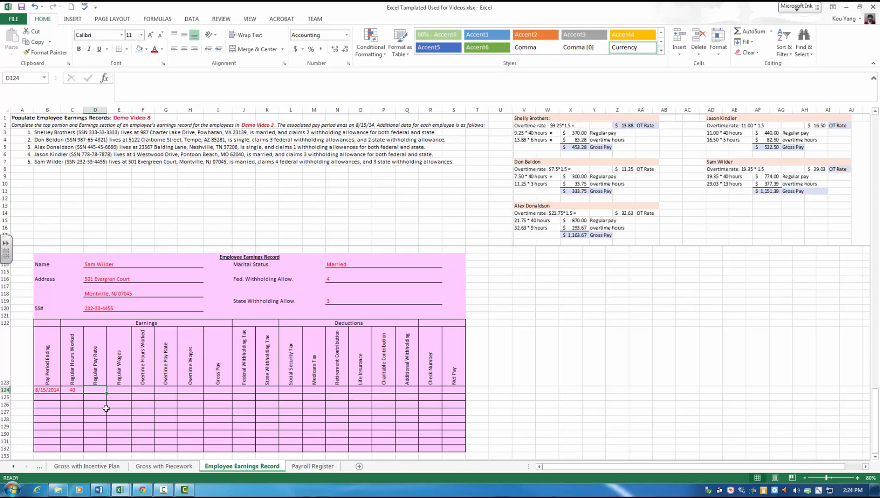
Step: Enter a regular pay rate of 19.35 and regular wages of 774 in the first Earnings row of the pink record
text(19)
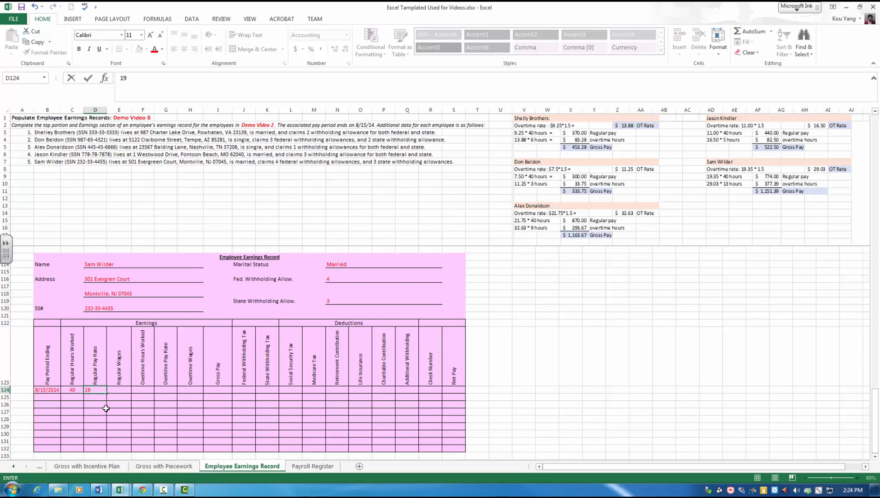
text(.35)
key(Tab)
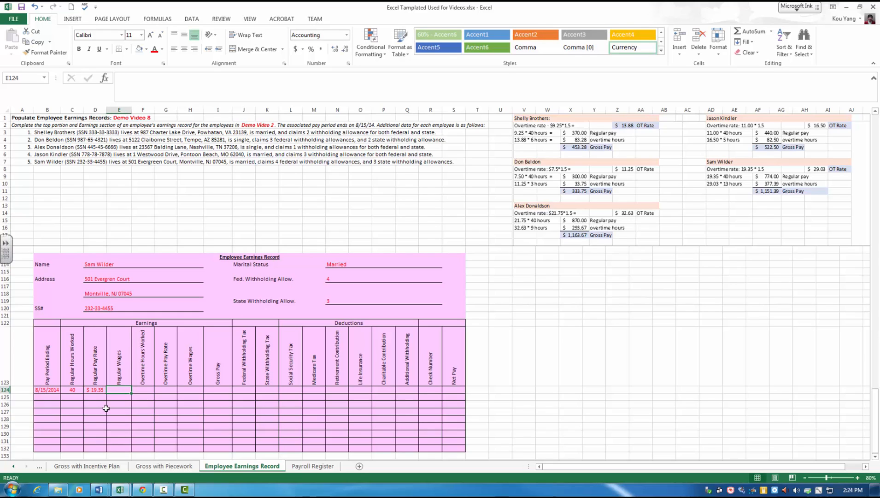
text(774)
key(Tab)
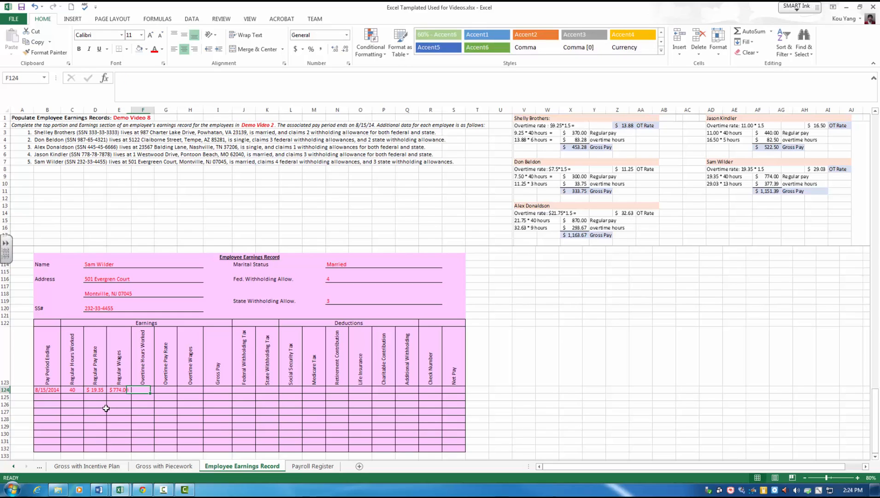
Step: Fill in the pink record's overtime entries with 13 hours worked, a pay rate of 29.03 and wages of 377.39
text(13)
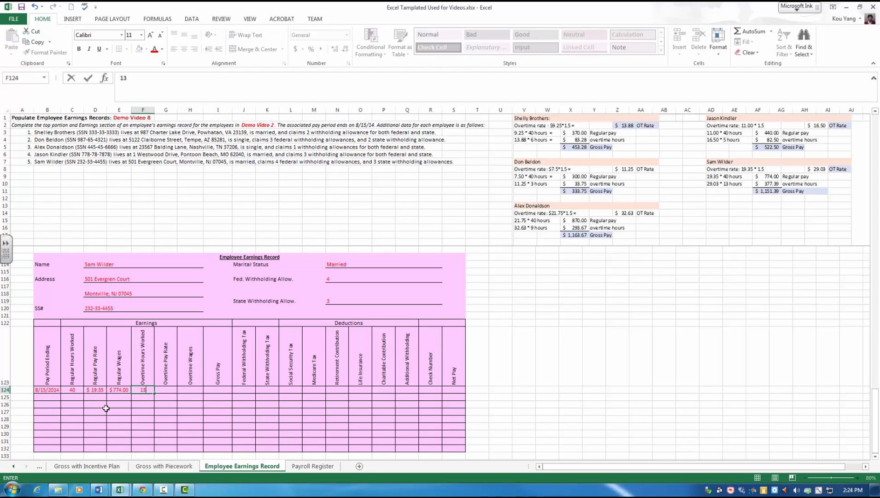
key(Tab)
text(29.03)
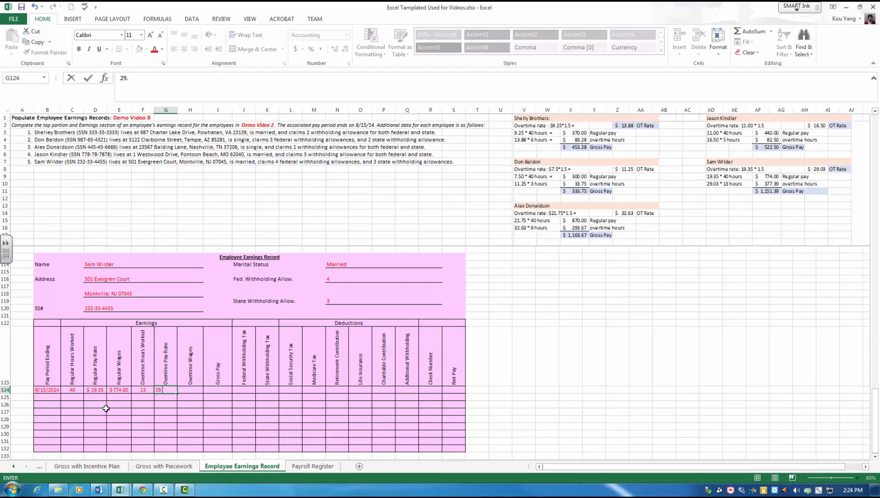
key(Tab)
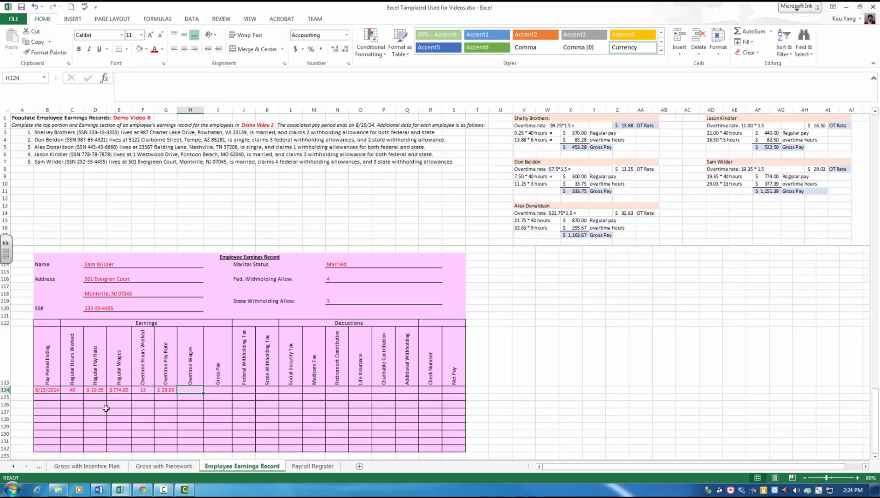
text(377.39)
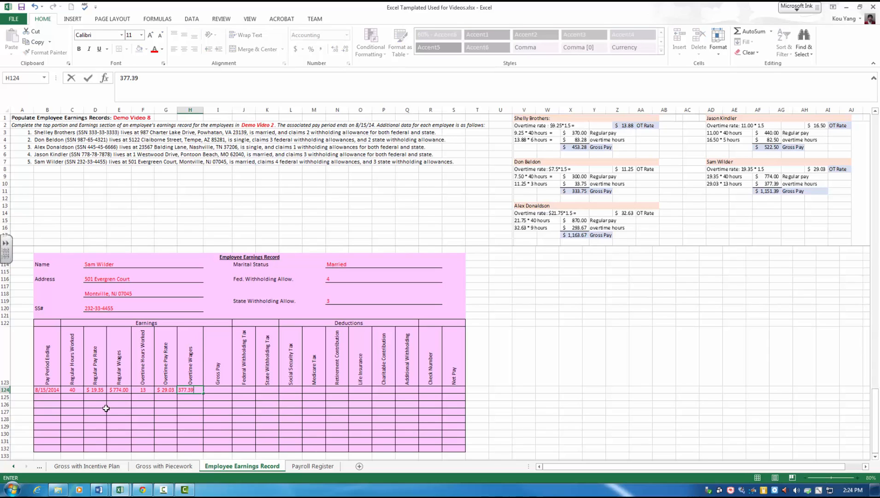
key(Tab)
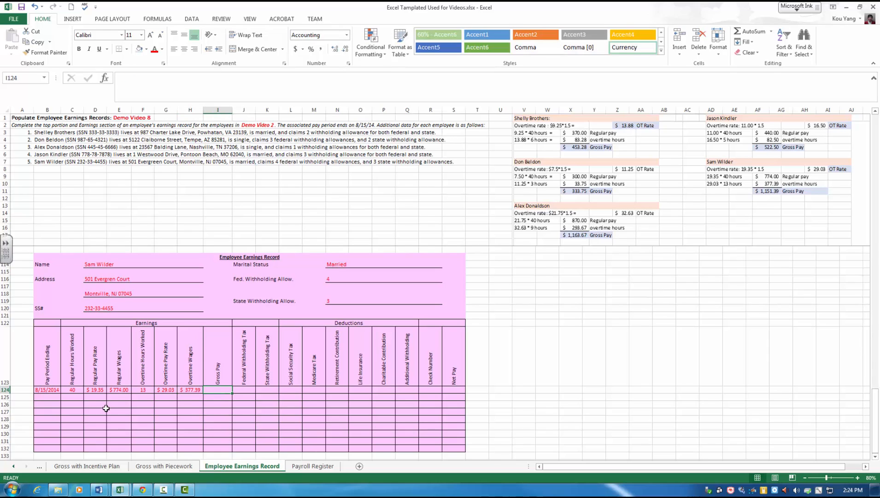
Step: Enter gross pay of 1151.39 in the first Earnings row of the pink record
text(1,)
text(15)
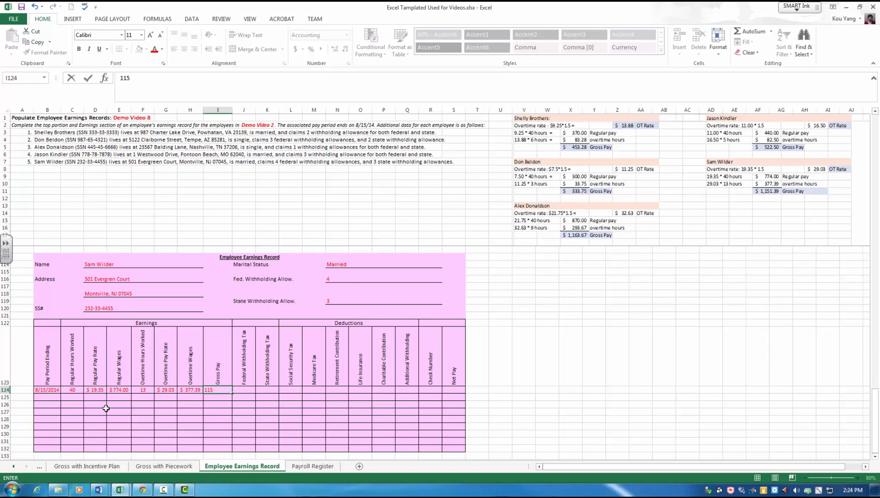
text(1.39)
key(Tab)
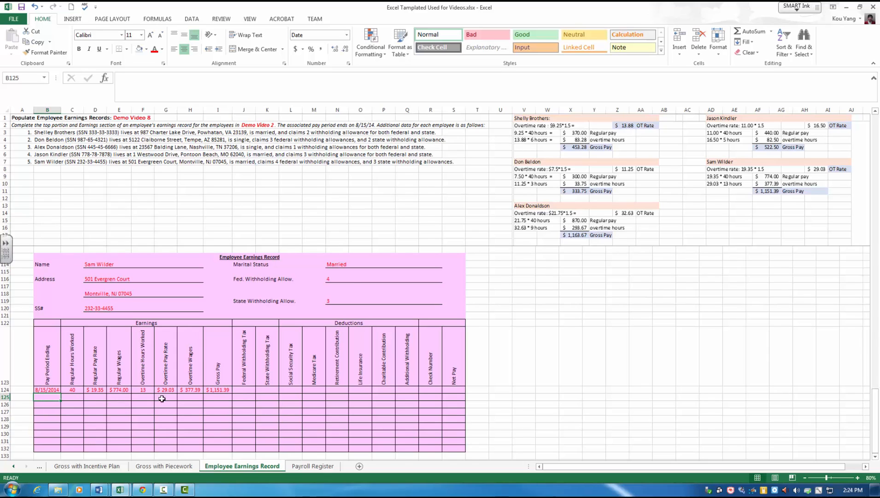
click(240, 412)
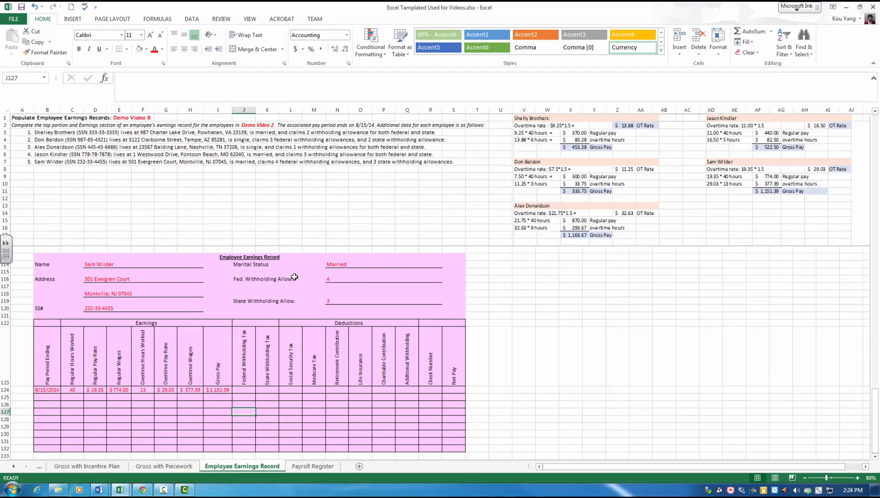
Step: Examine the unfilled withholding tax, deduction and check number columns in the first row of the fourth employee's orange record
scroll(351, 344, up, 5)
click(245, 331)
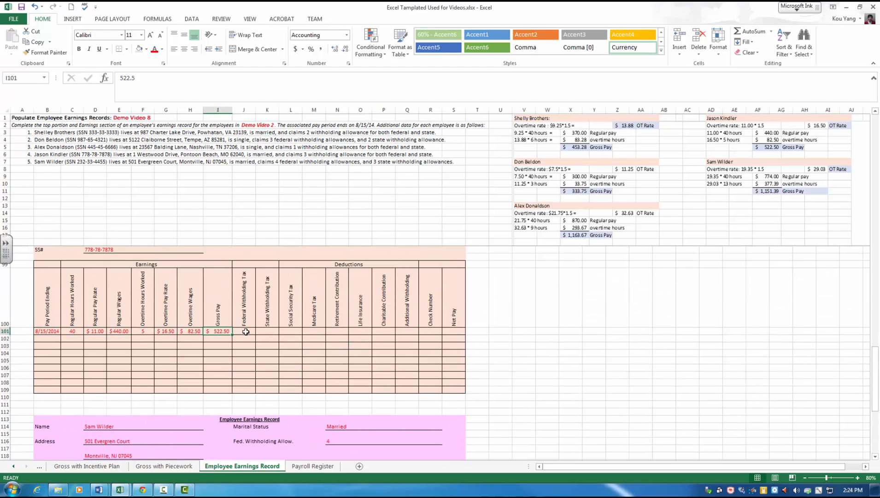
click(270, 332)
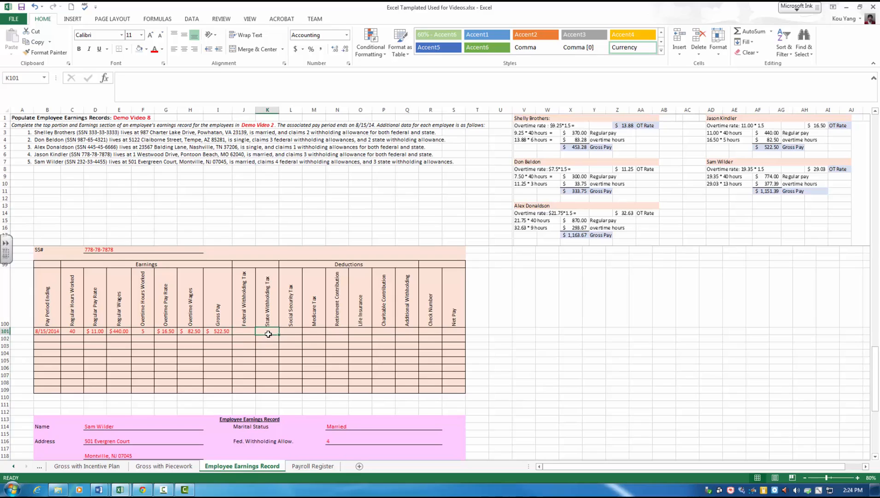
click(292, 332)
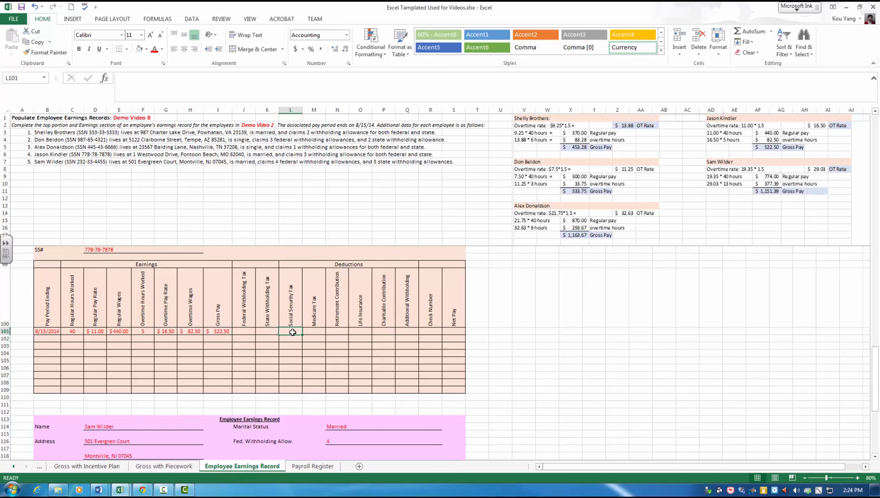
click(316, 332)
click(340, 332)
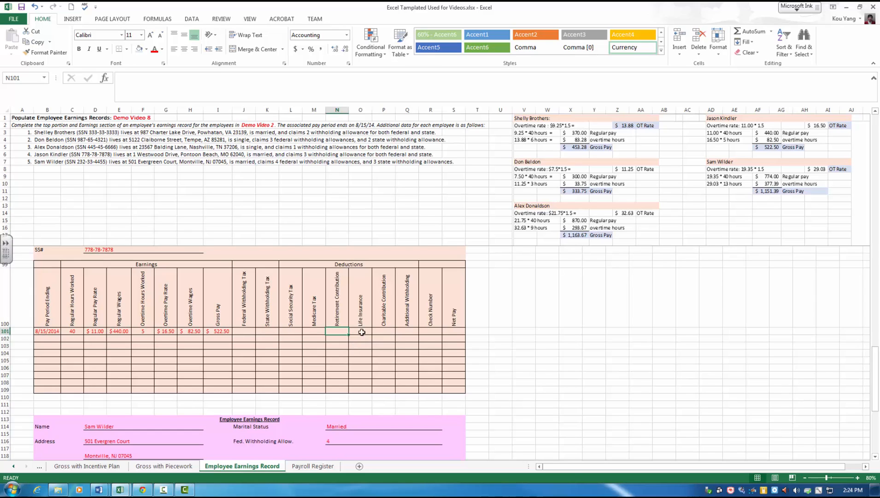
click(362, 332)
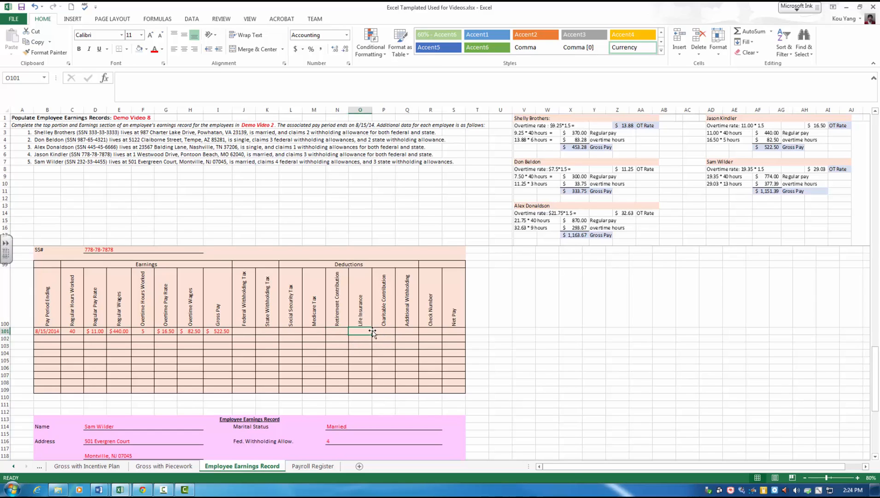
click(383, 330)
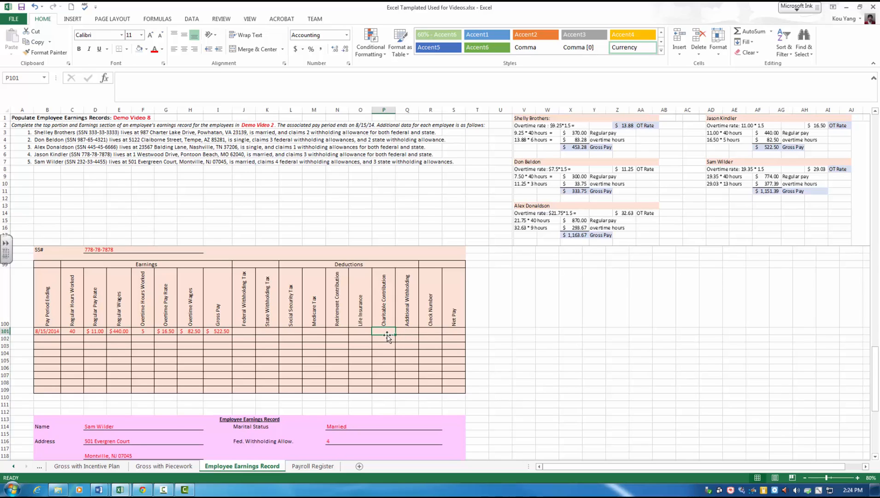
click(431, 331)
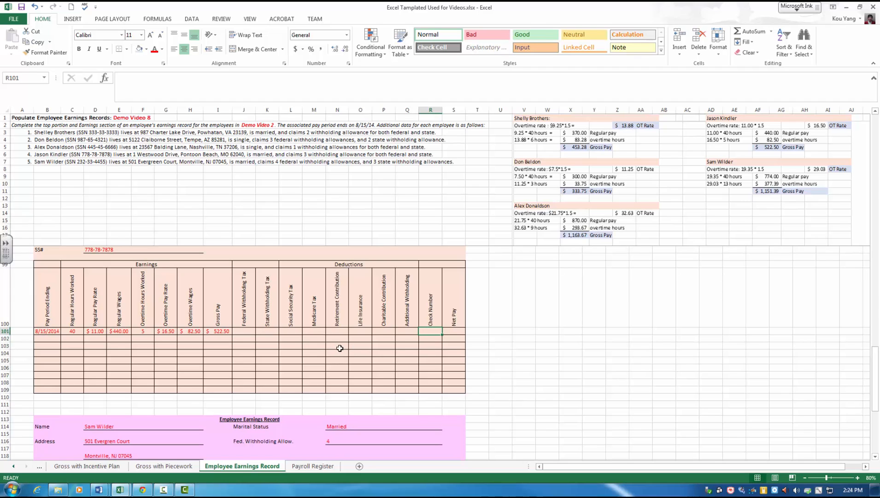
scroll(340, 348, down, 5)
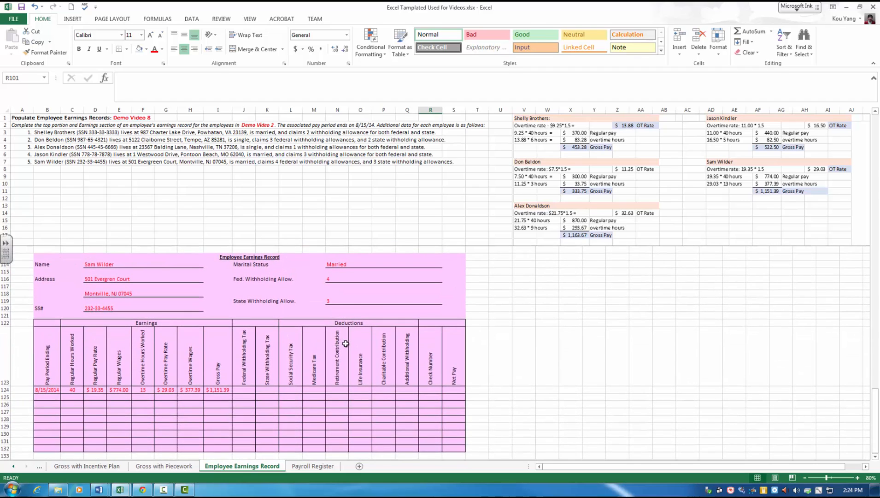